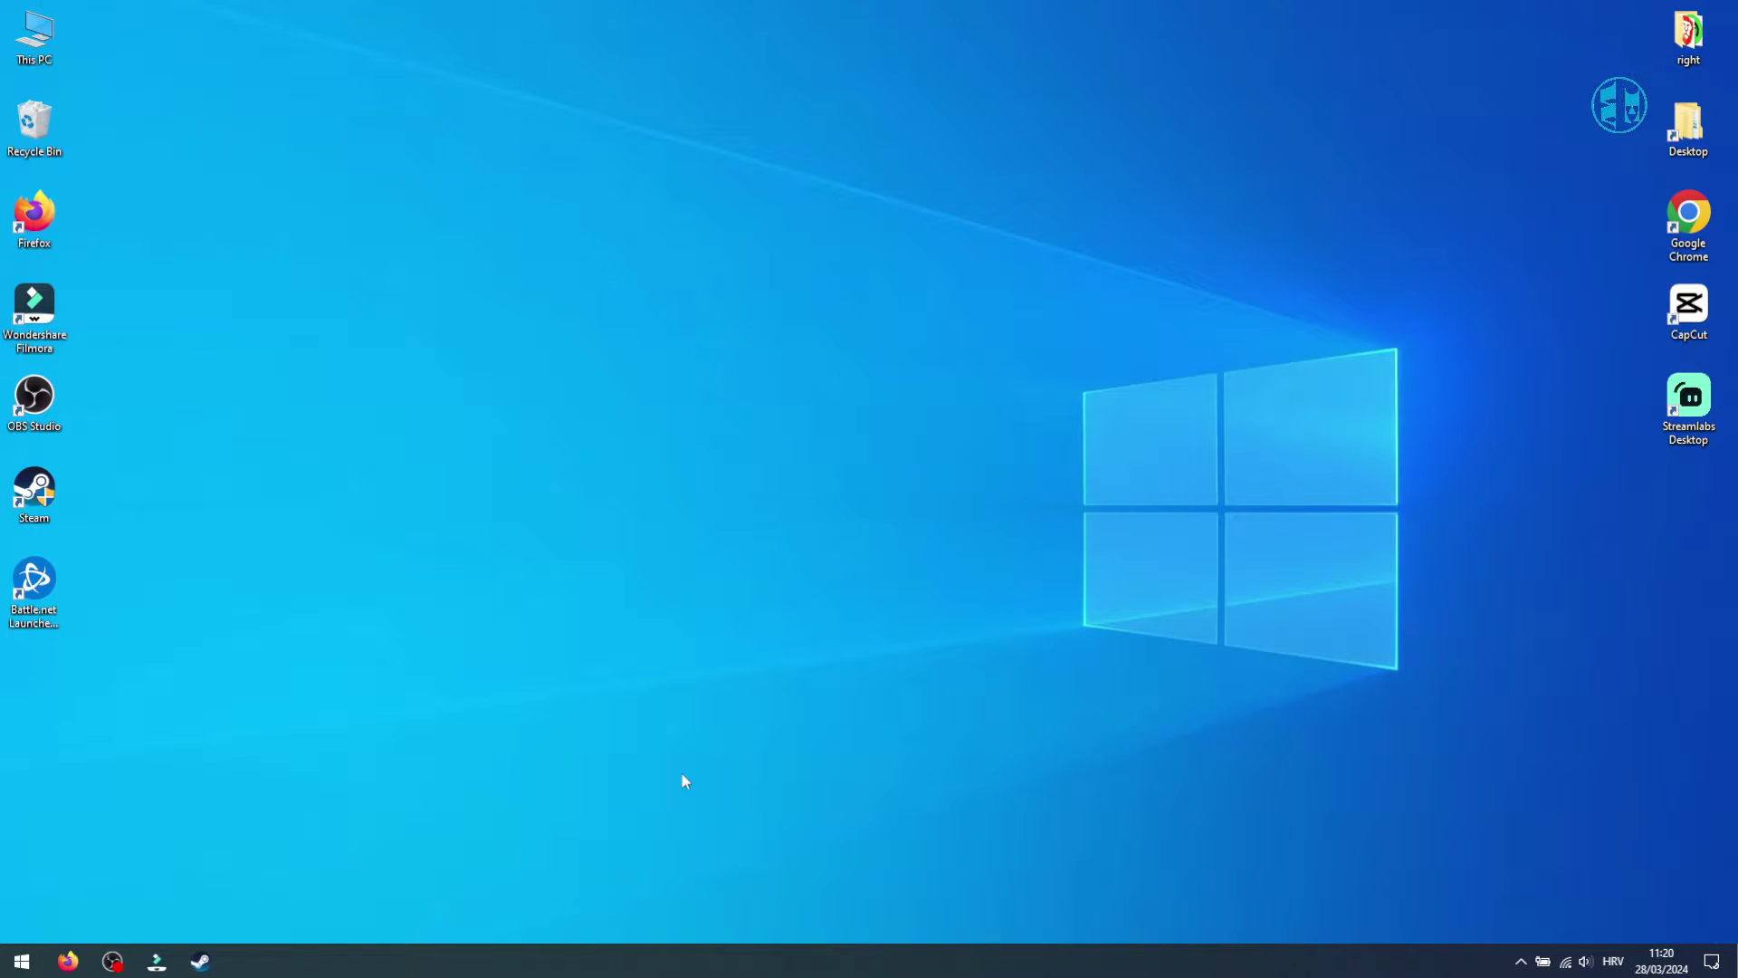
Step: Open Steam and bring up the Downloads page of its settings
{"action": "left_click", "coordinate": [200, 961]}
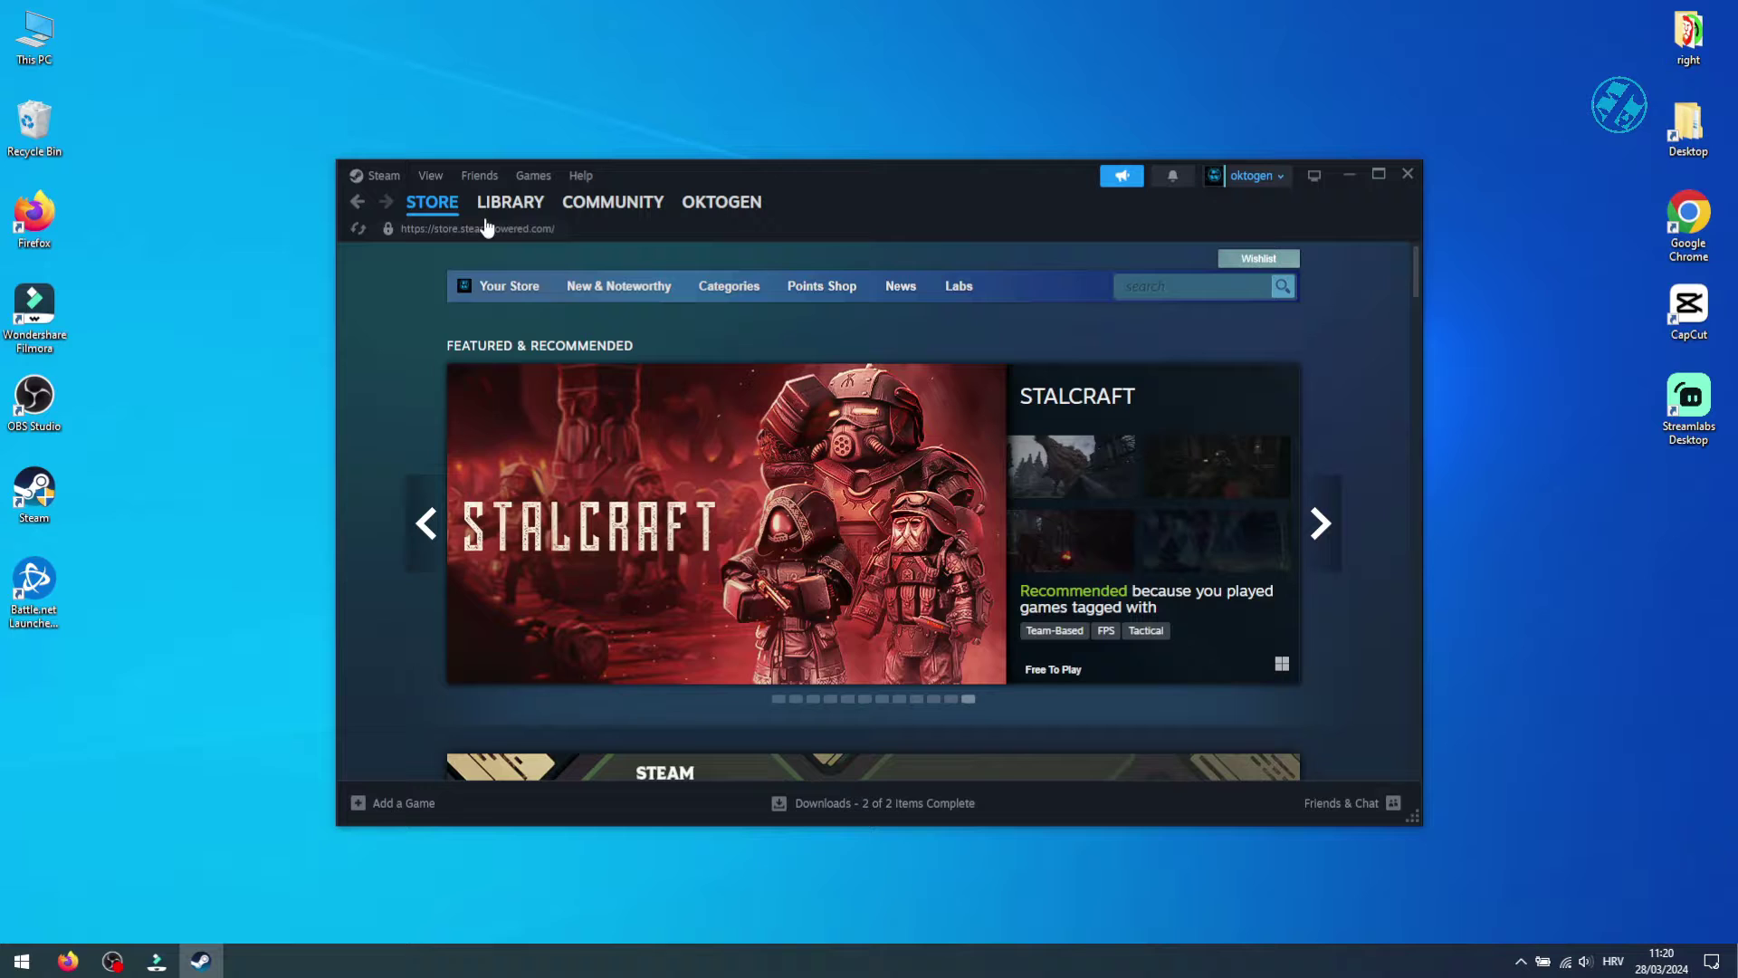
{"action": "left_click", "coordinate": [385, 176]}
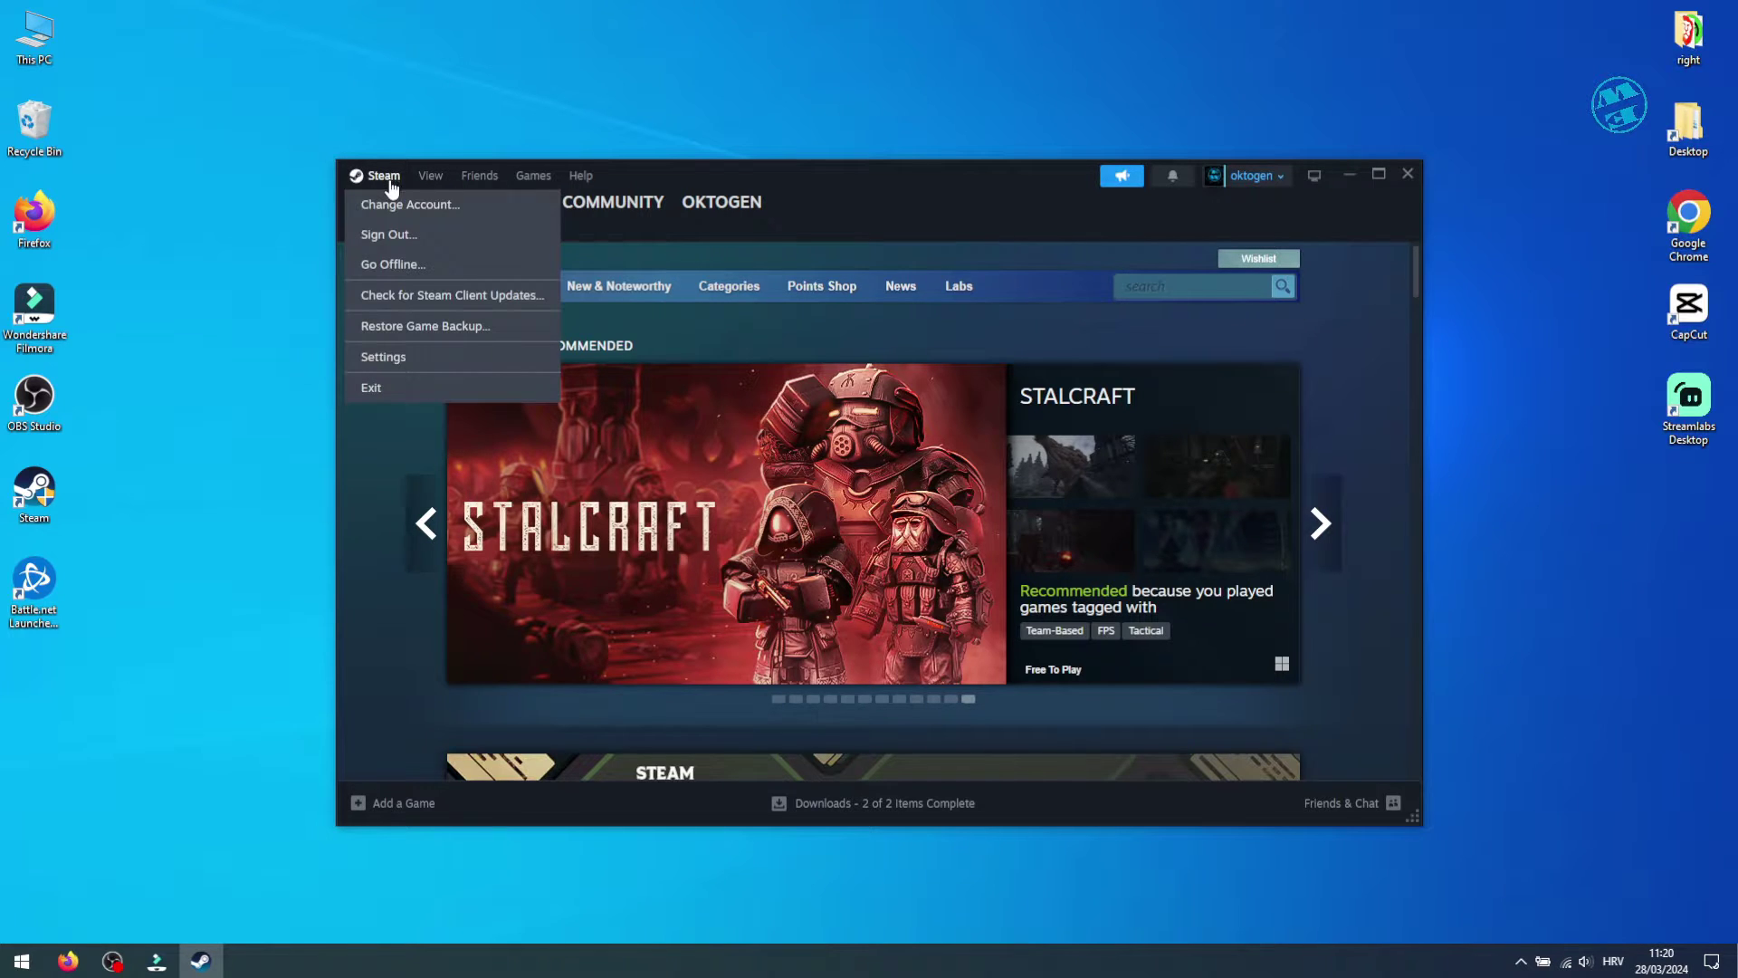
{"action": "left_click", "coordinate": [394, 356]}
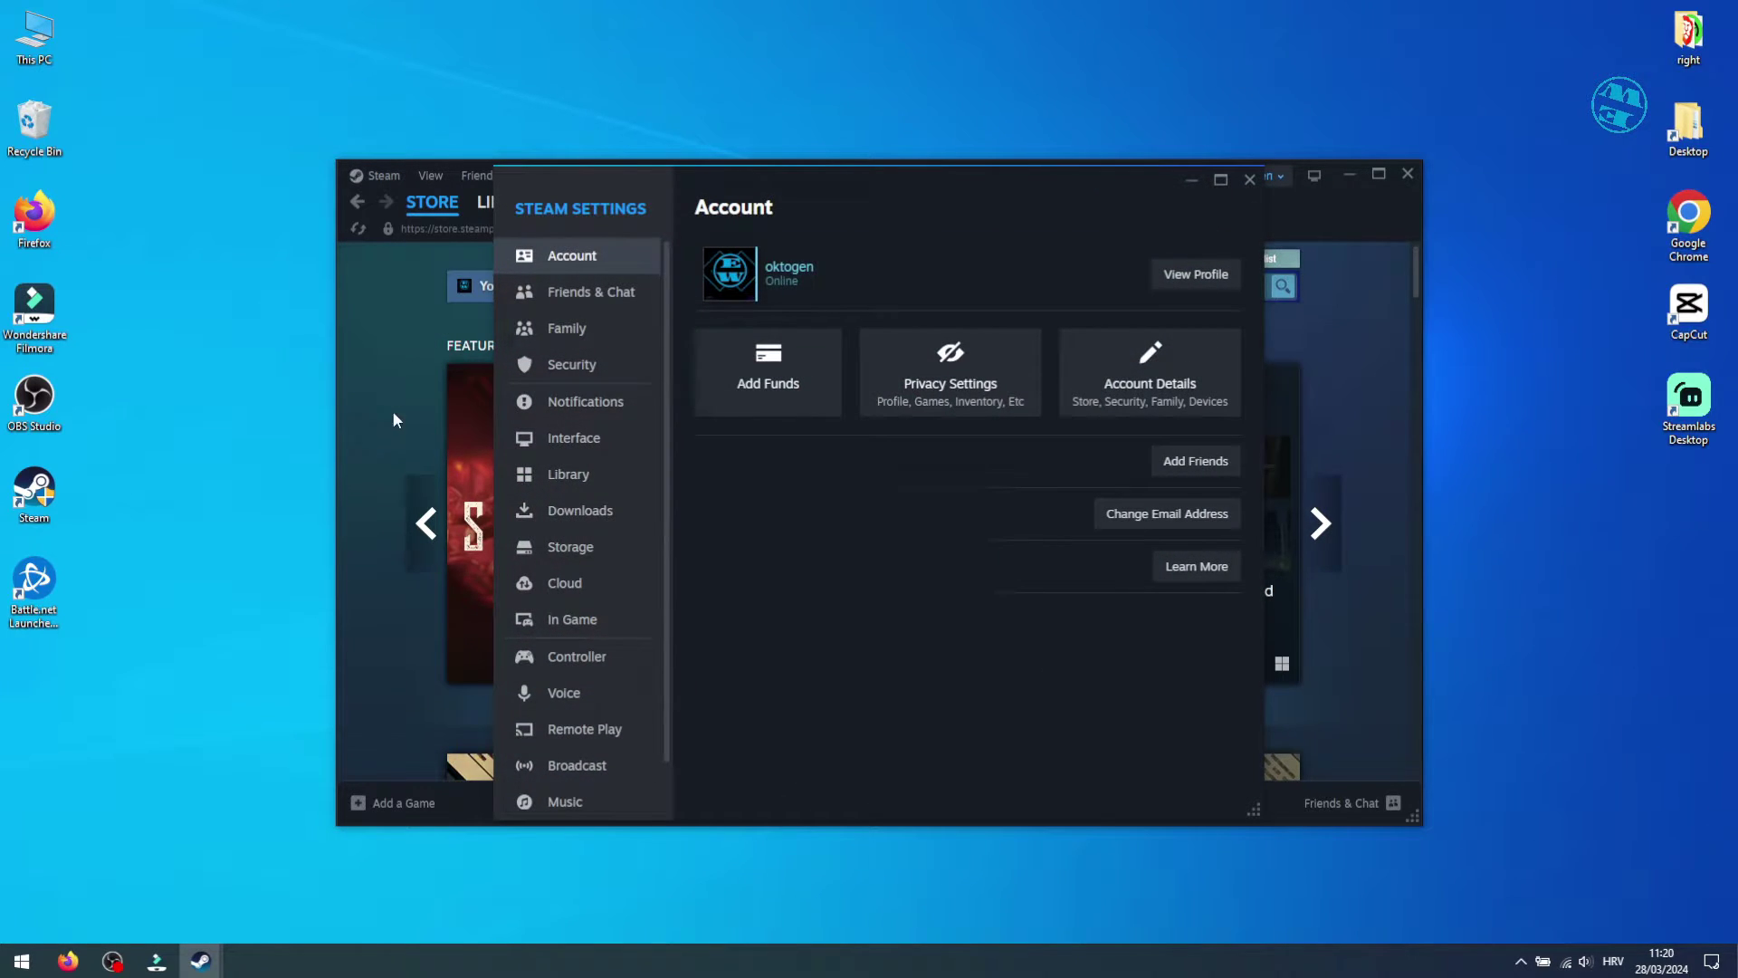
{"action": "left_click", "coordinate": [582, 513]}
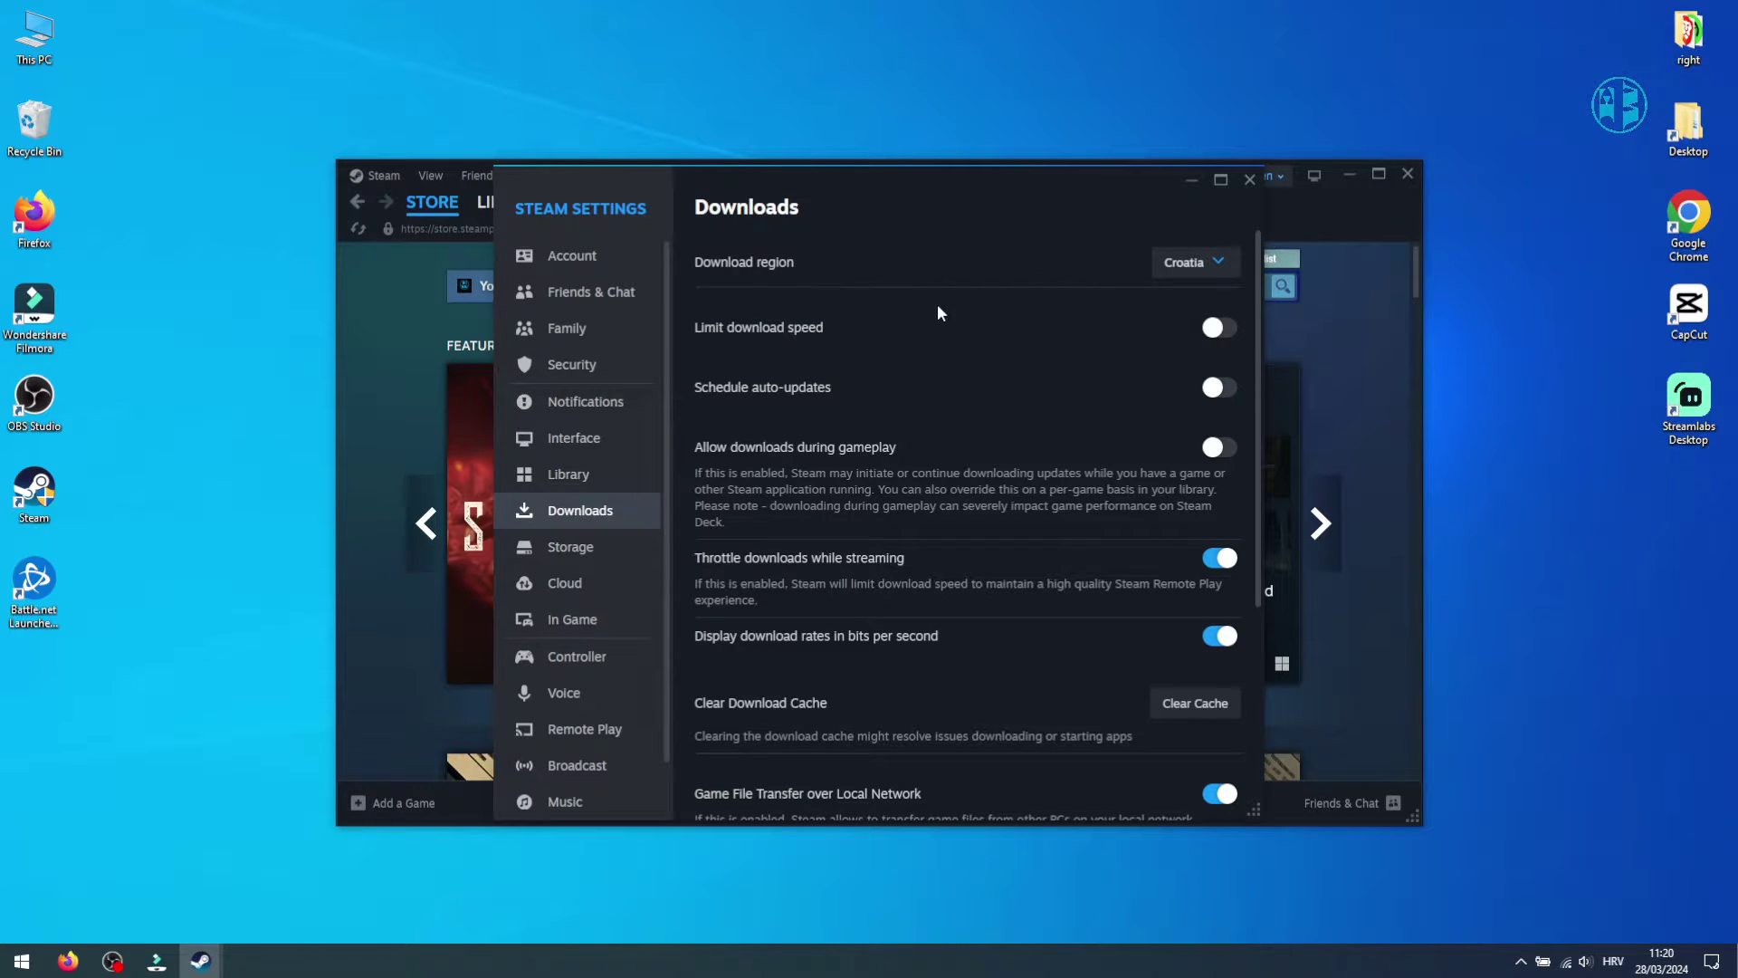
Step: Look through the available download regions and close the list with Croatia still selected
{"action": "left_click", "coordinate": [1193, 263]}
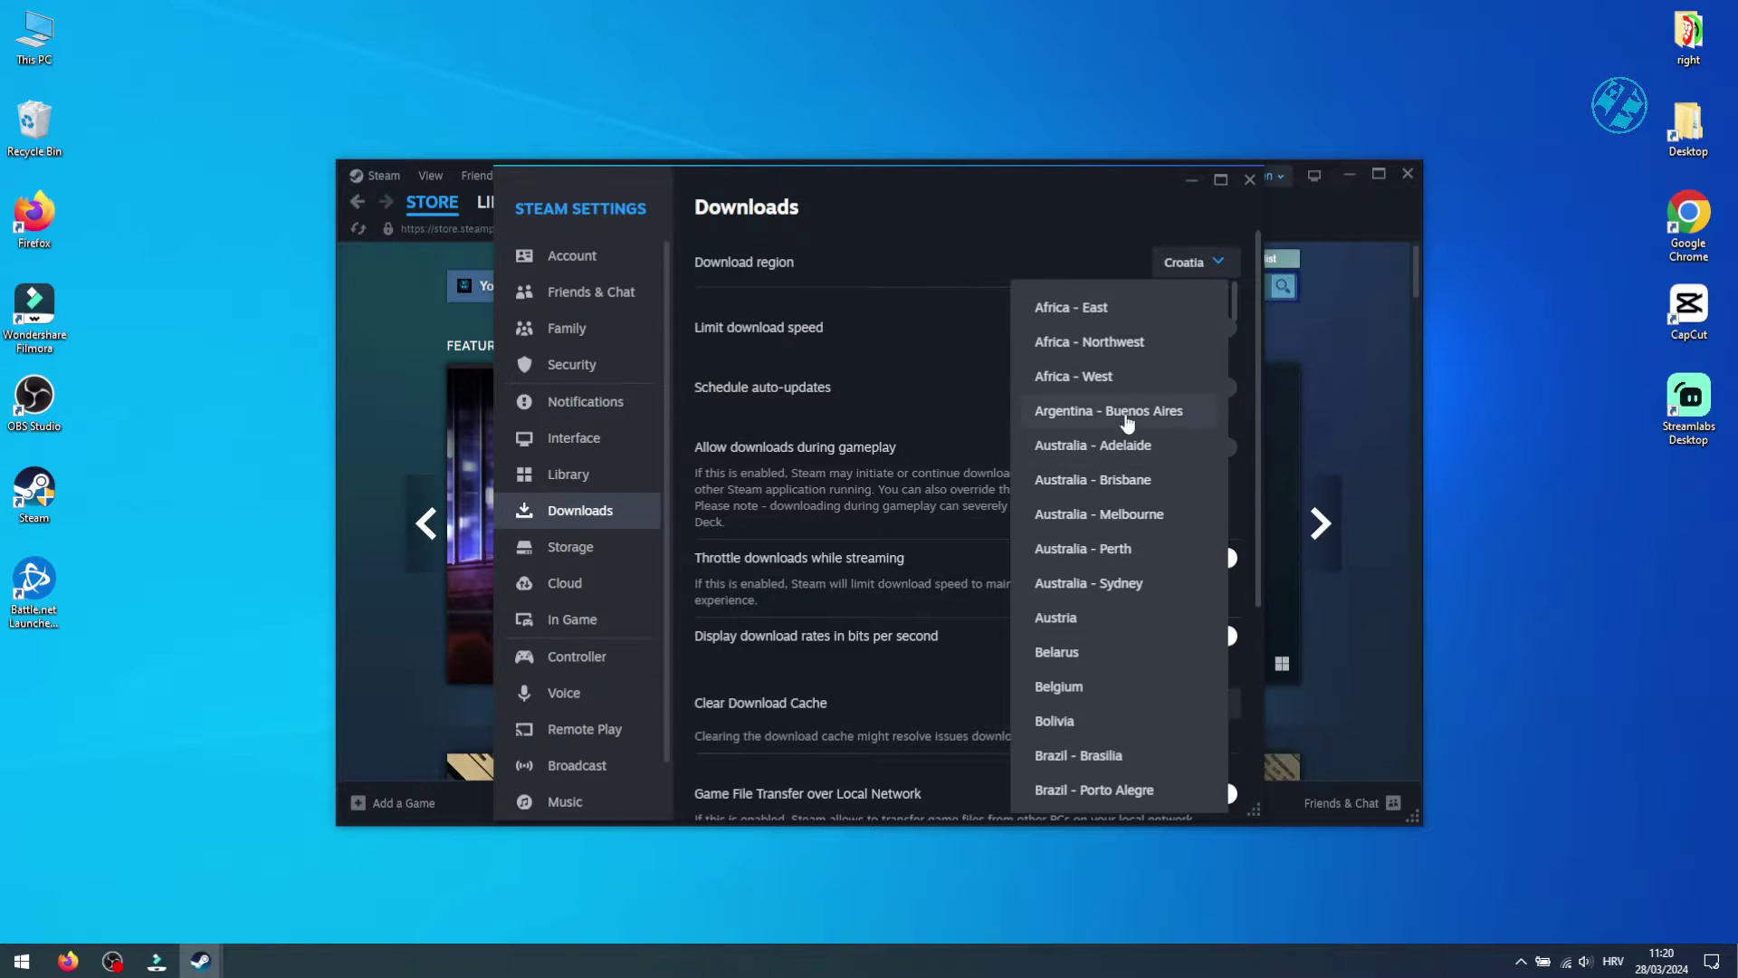
{"action": "scroll", "coordinate": [1127, 424], "scroll_direction": "down", "scroll_amount": 7}
{"action": "scroll", "coordinate": [1127, 615], "scroll_direction": "down", "scroll_amount": 3}
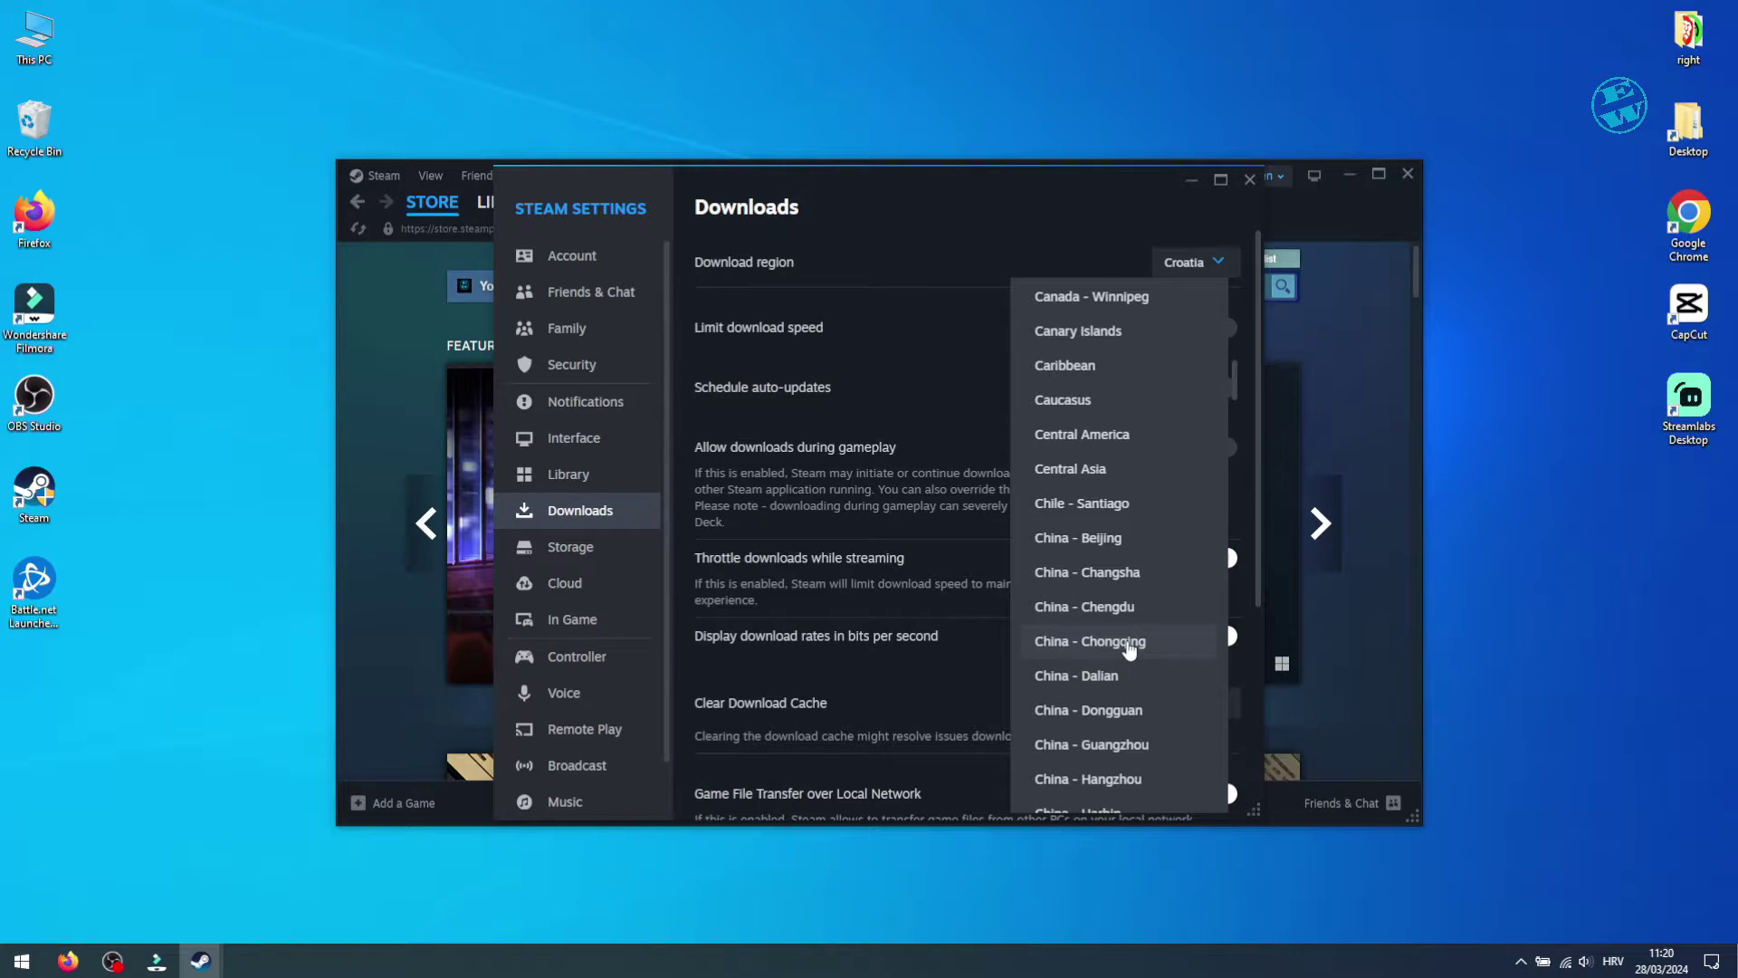
{"action": "scroll", "coordinate": [1114, 589], "scroll_direction": "down", "scroll_amount": 1}
{"action": "scroll", "coordinate": [1103, 652], "scroll_direction": "down", "scroll_amount": 1}
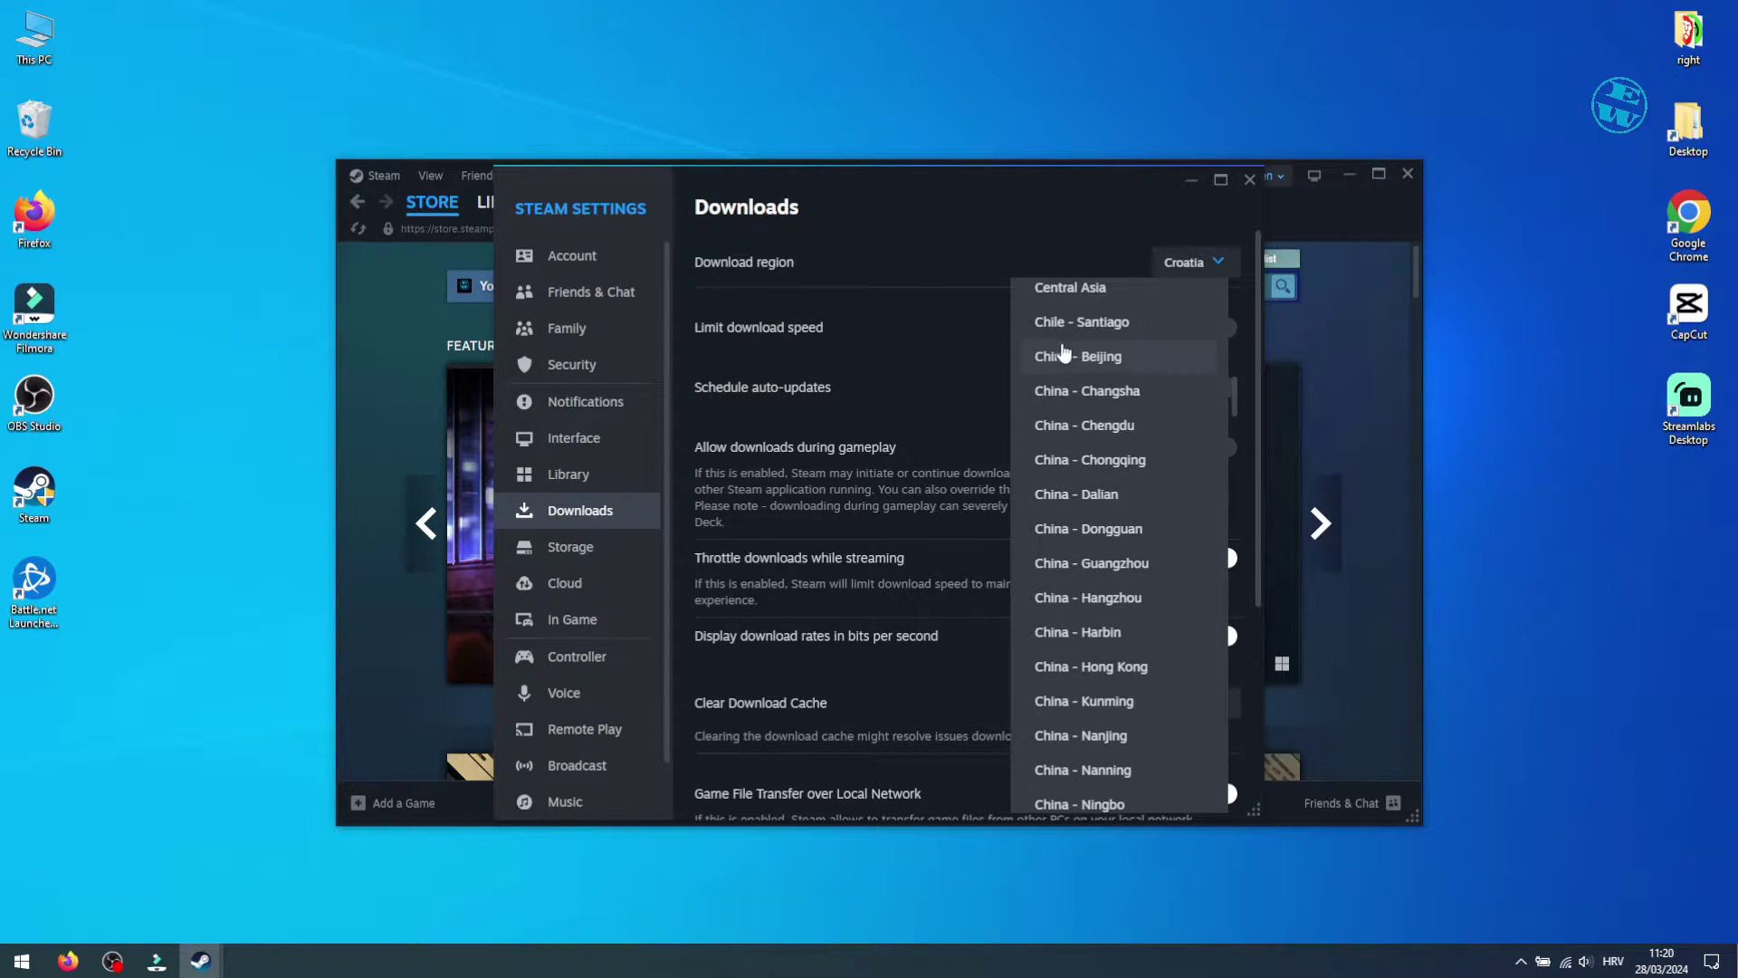
{"action": "left_click", "coordinate": [968, 258]}
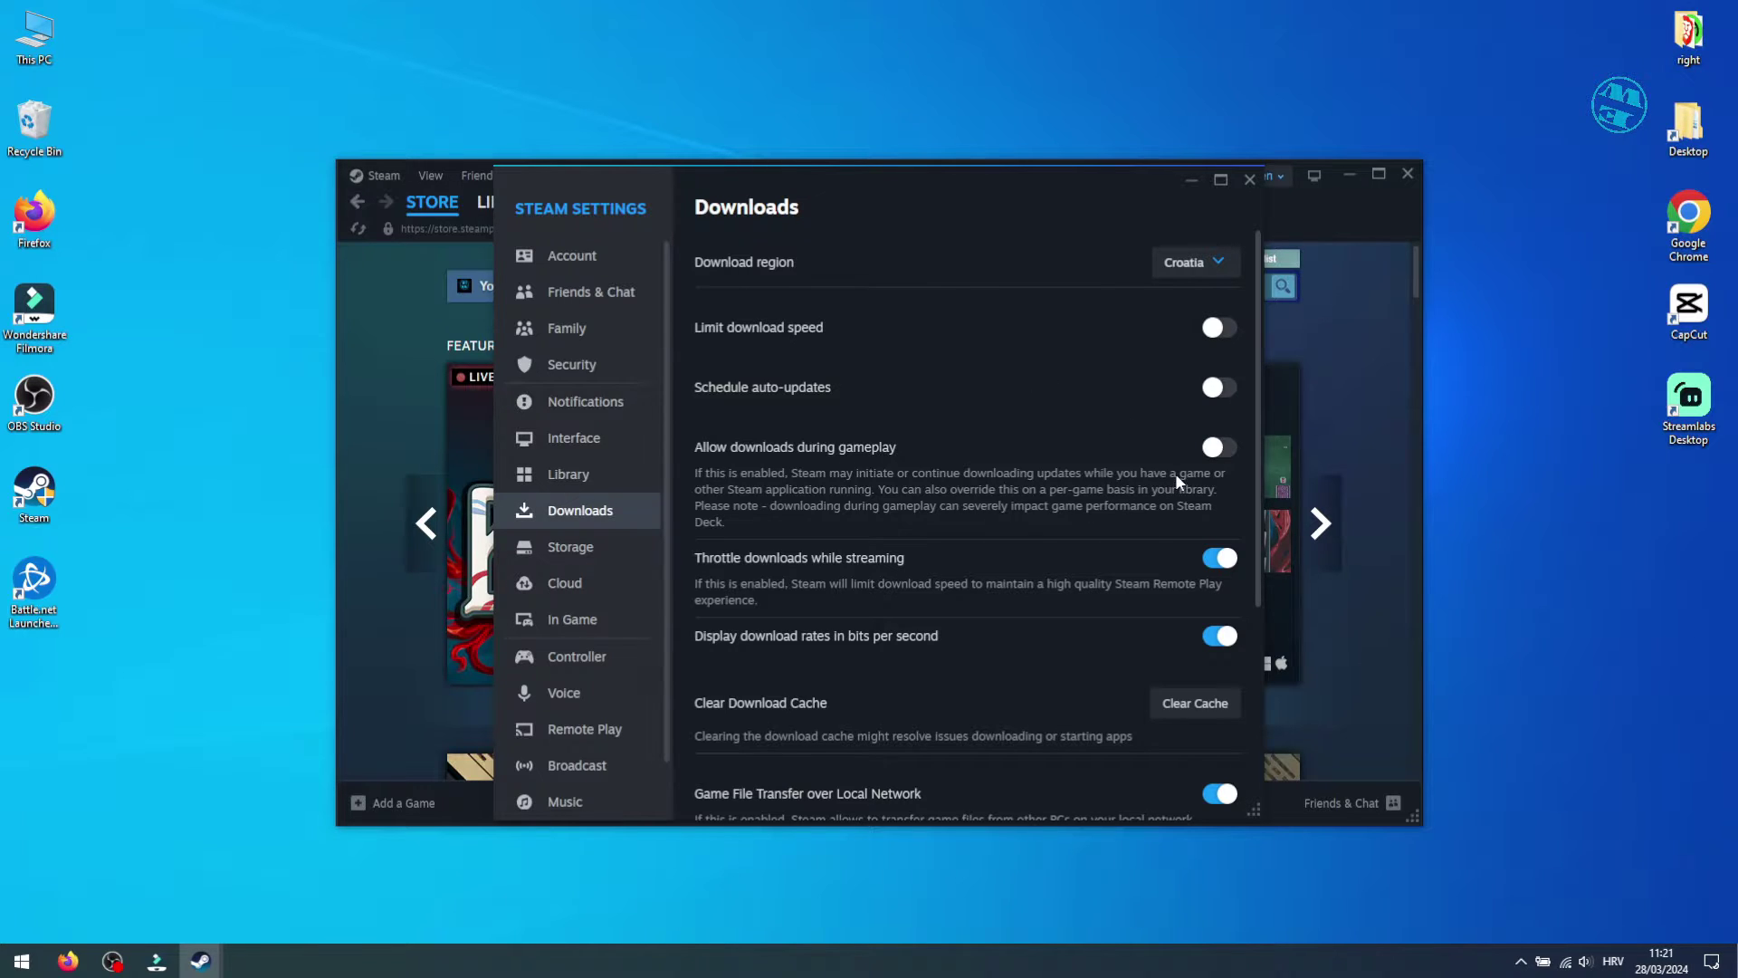
Step: Enable downloads during gameplay and switch the option back off
{"action": "left_click", "coordinate": [1218, 448]}
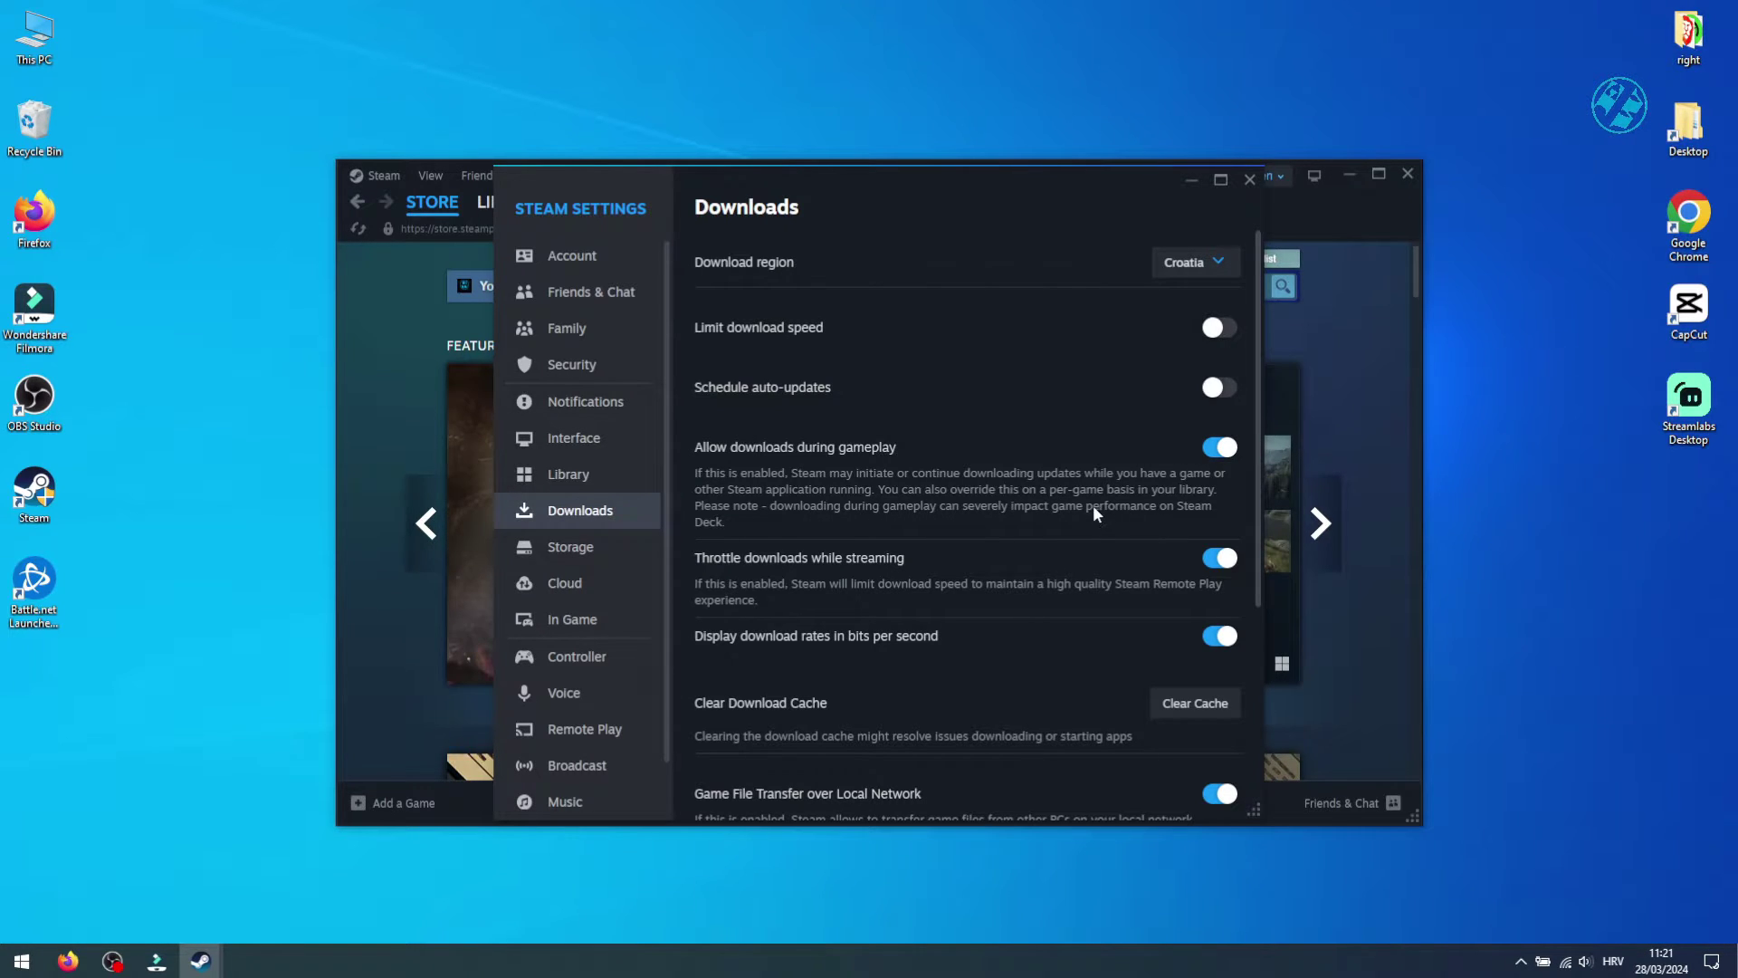
{"action": "left_click", "coordinate": [1197, 436]}
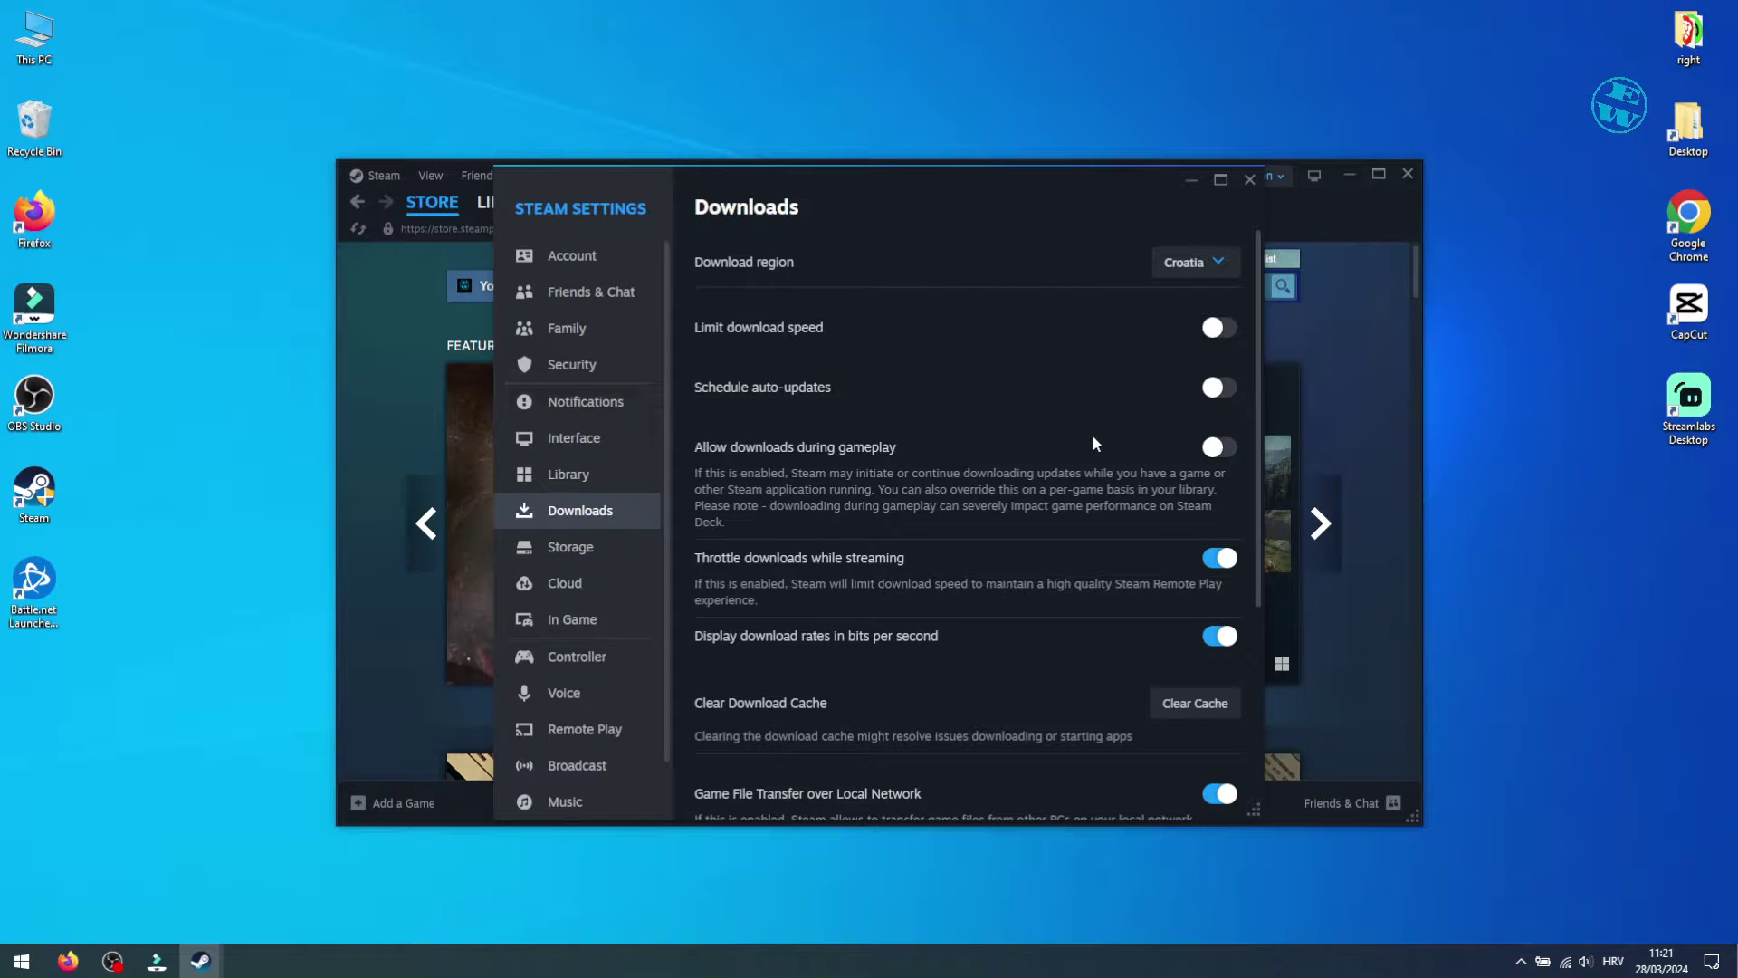
Step: Enable scheduled auto-updates, keeping the 0:00 start time, and turn off throttling of downloads while streaming
{"action": "left_click", "coordinate": [1220, 388]}
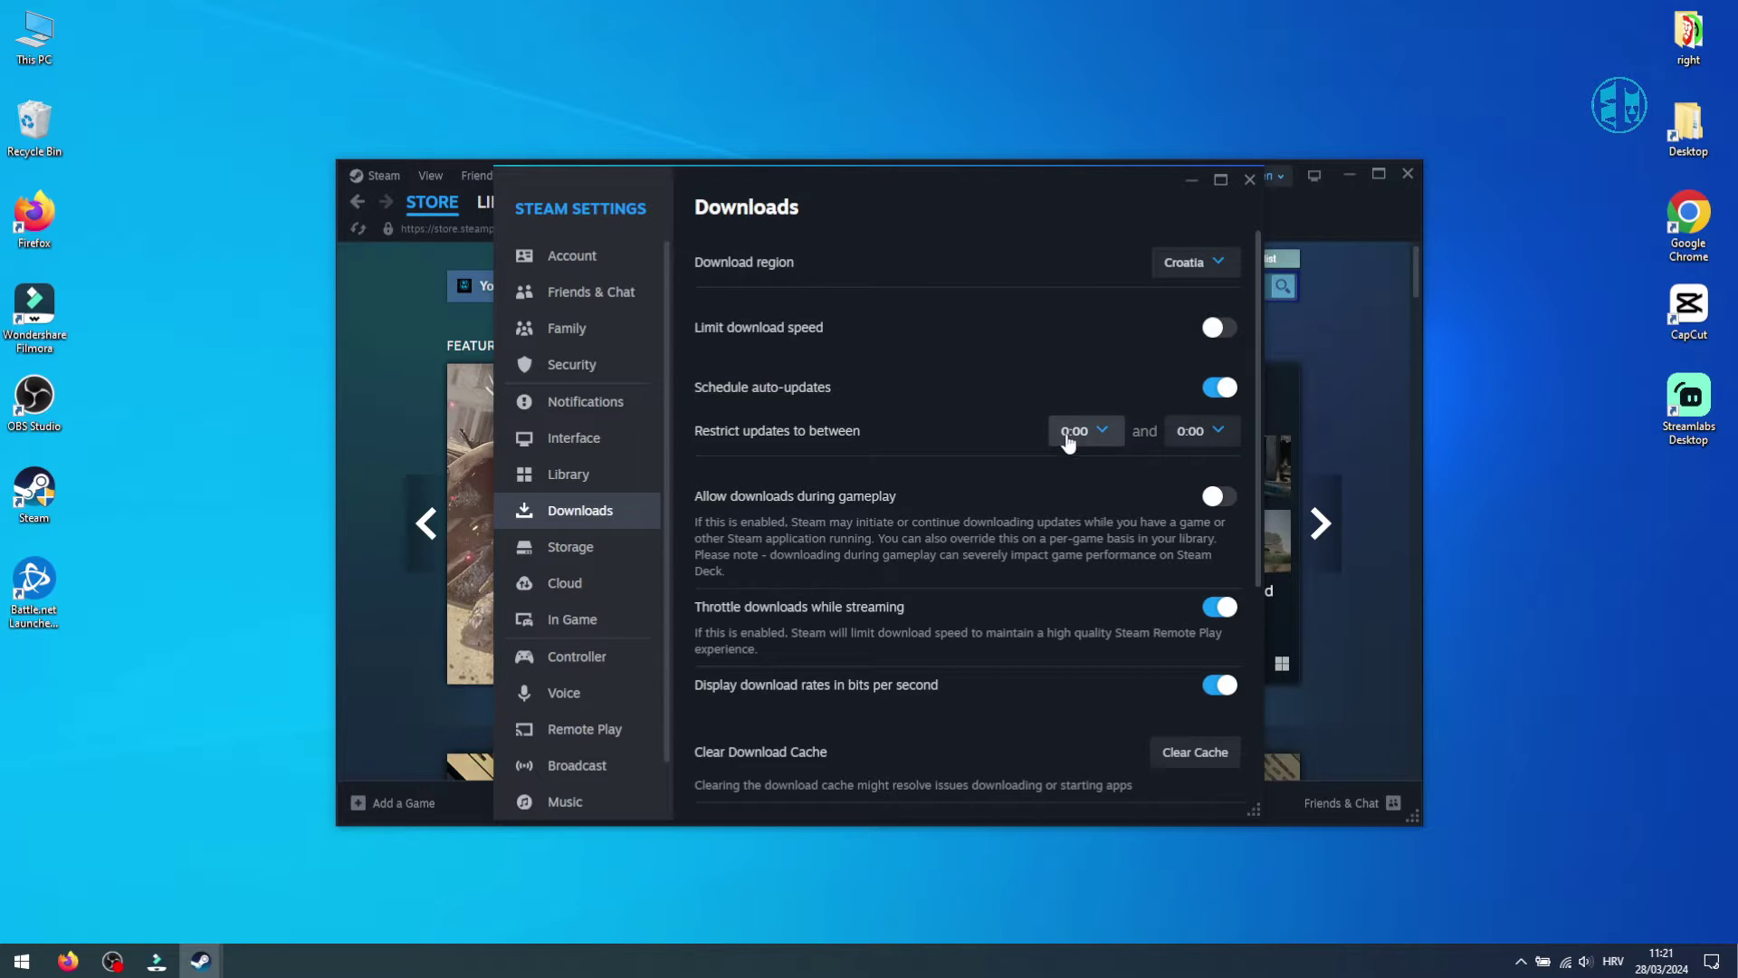
{"action": "left_click", "coordinate": [1113, 432]}
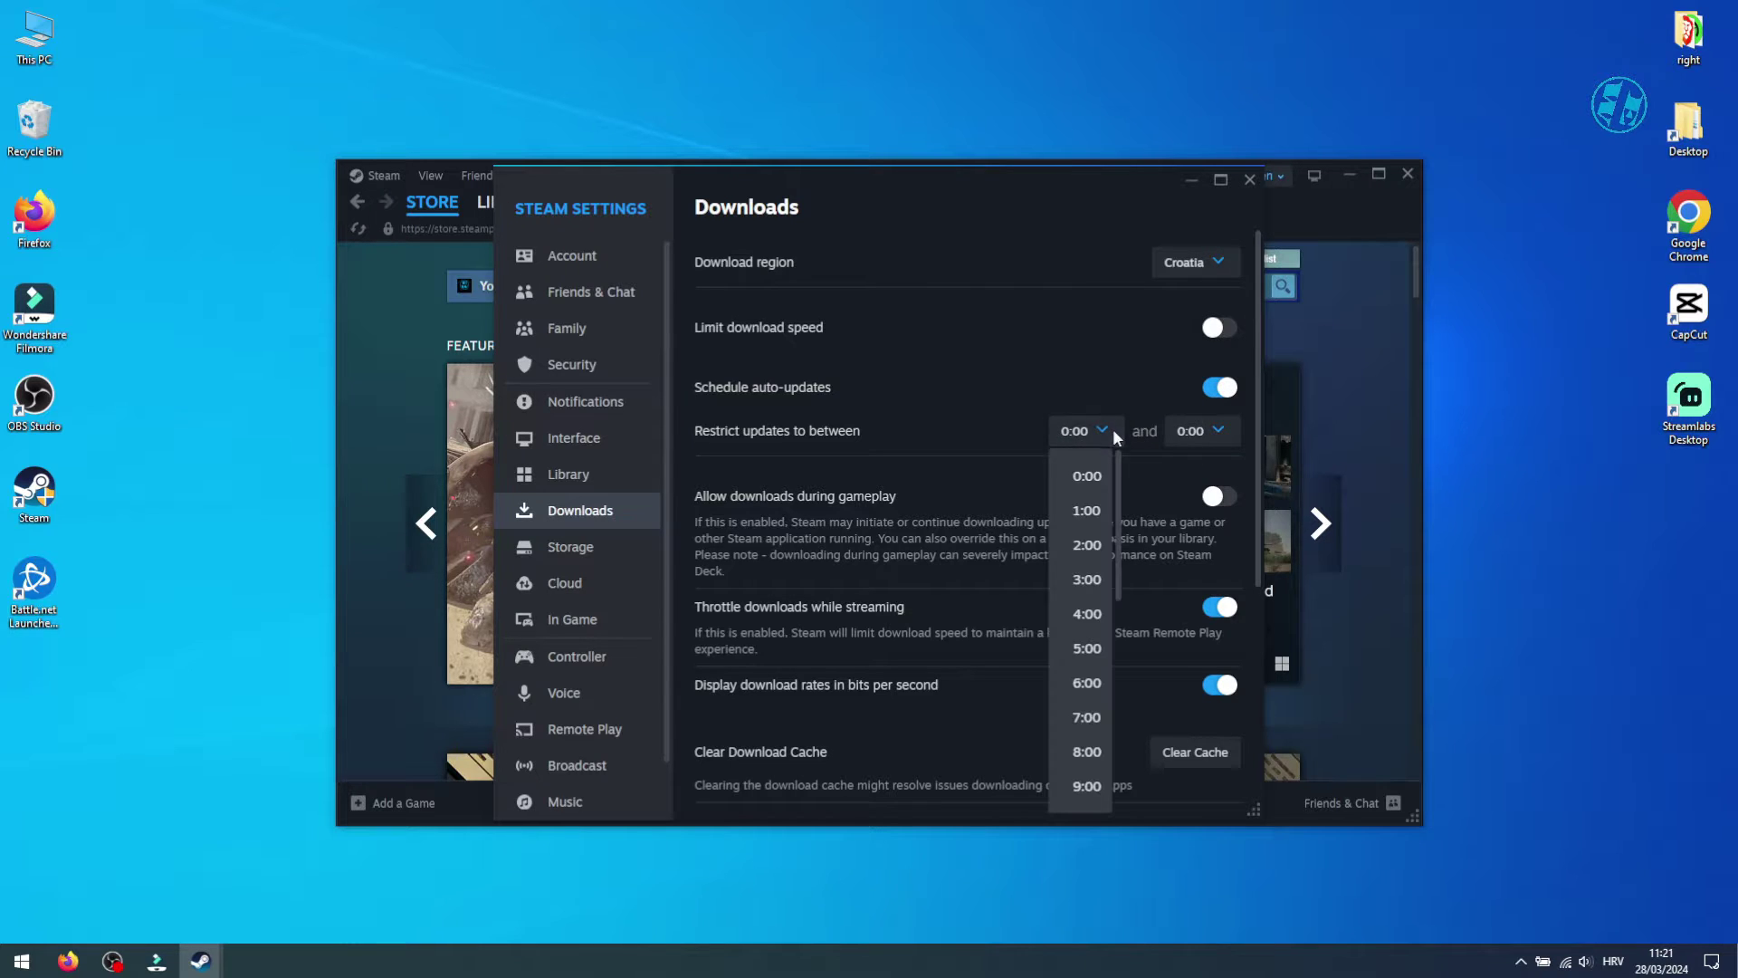
{"action": "left_click", "coordinate": [972, 393]}
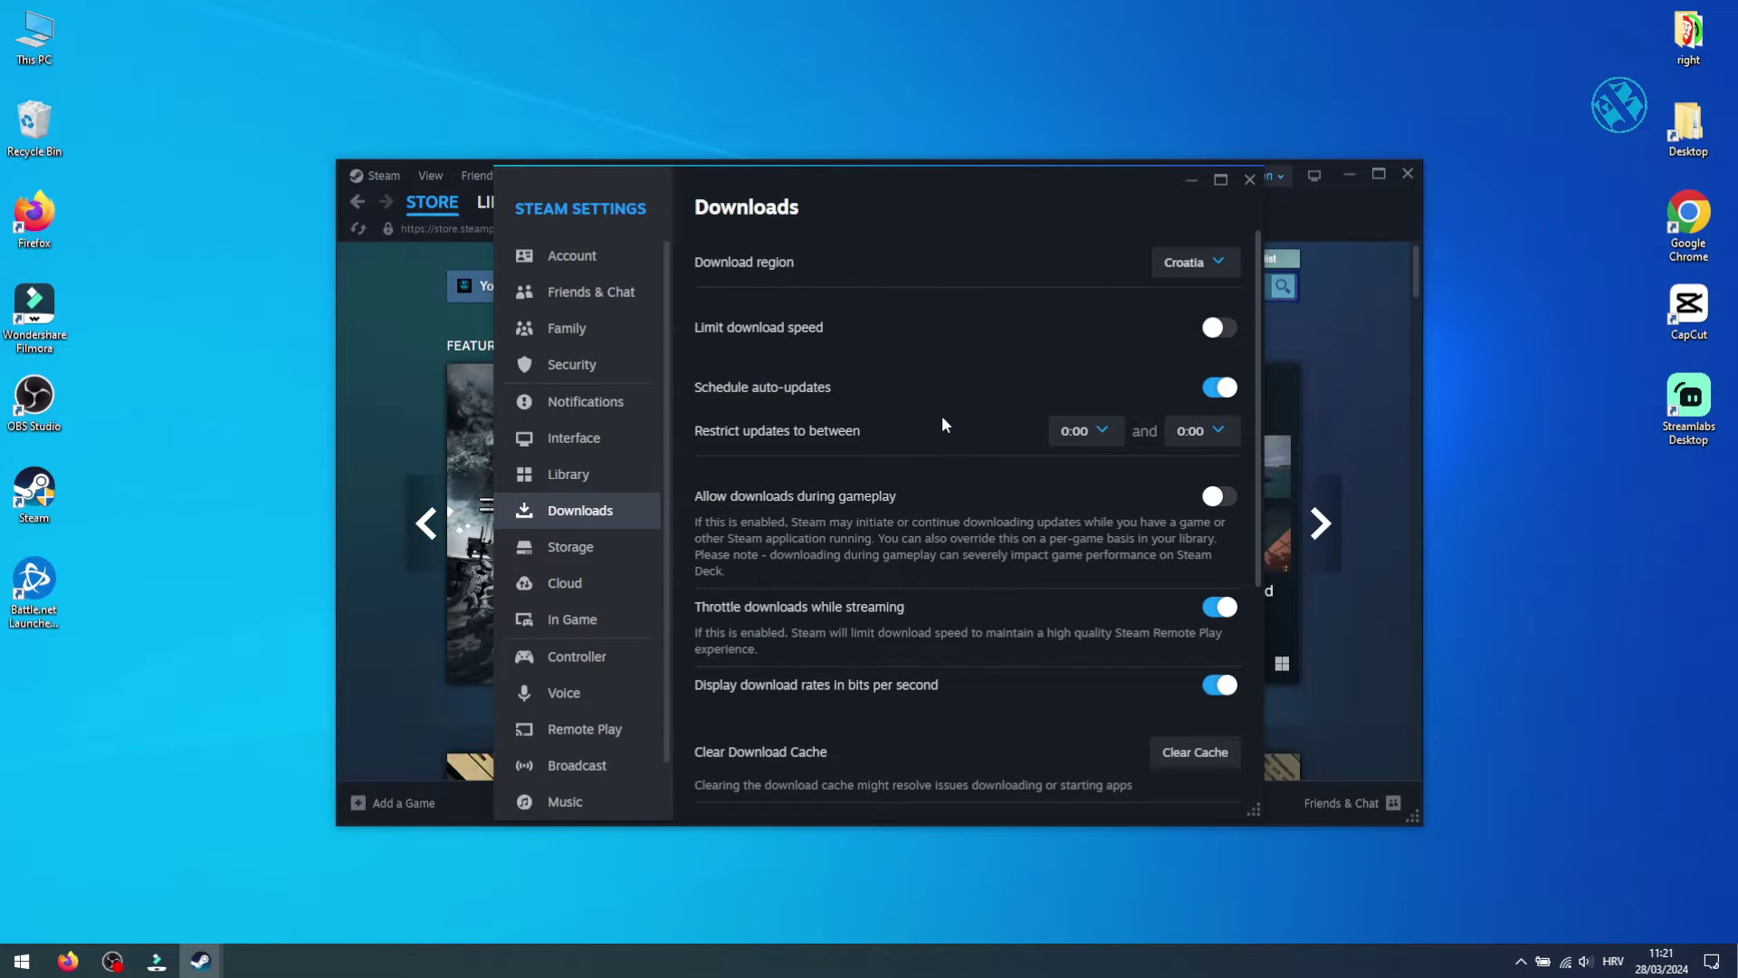
{"action": "left_click", "coordinate": [1216, 610]}
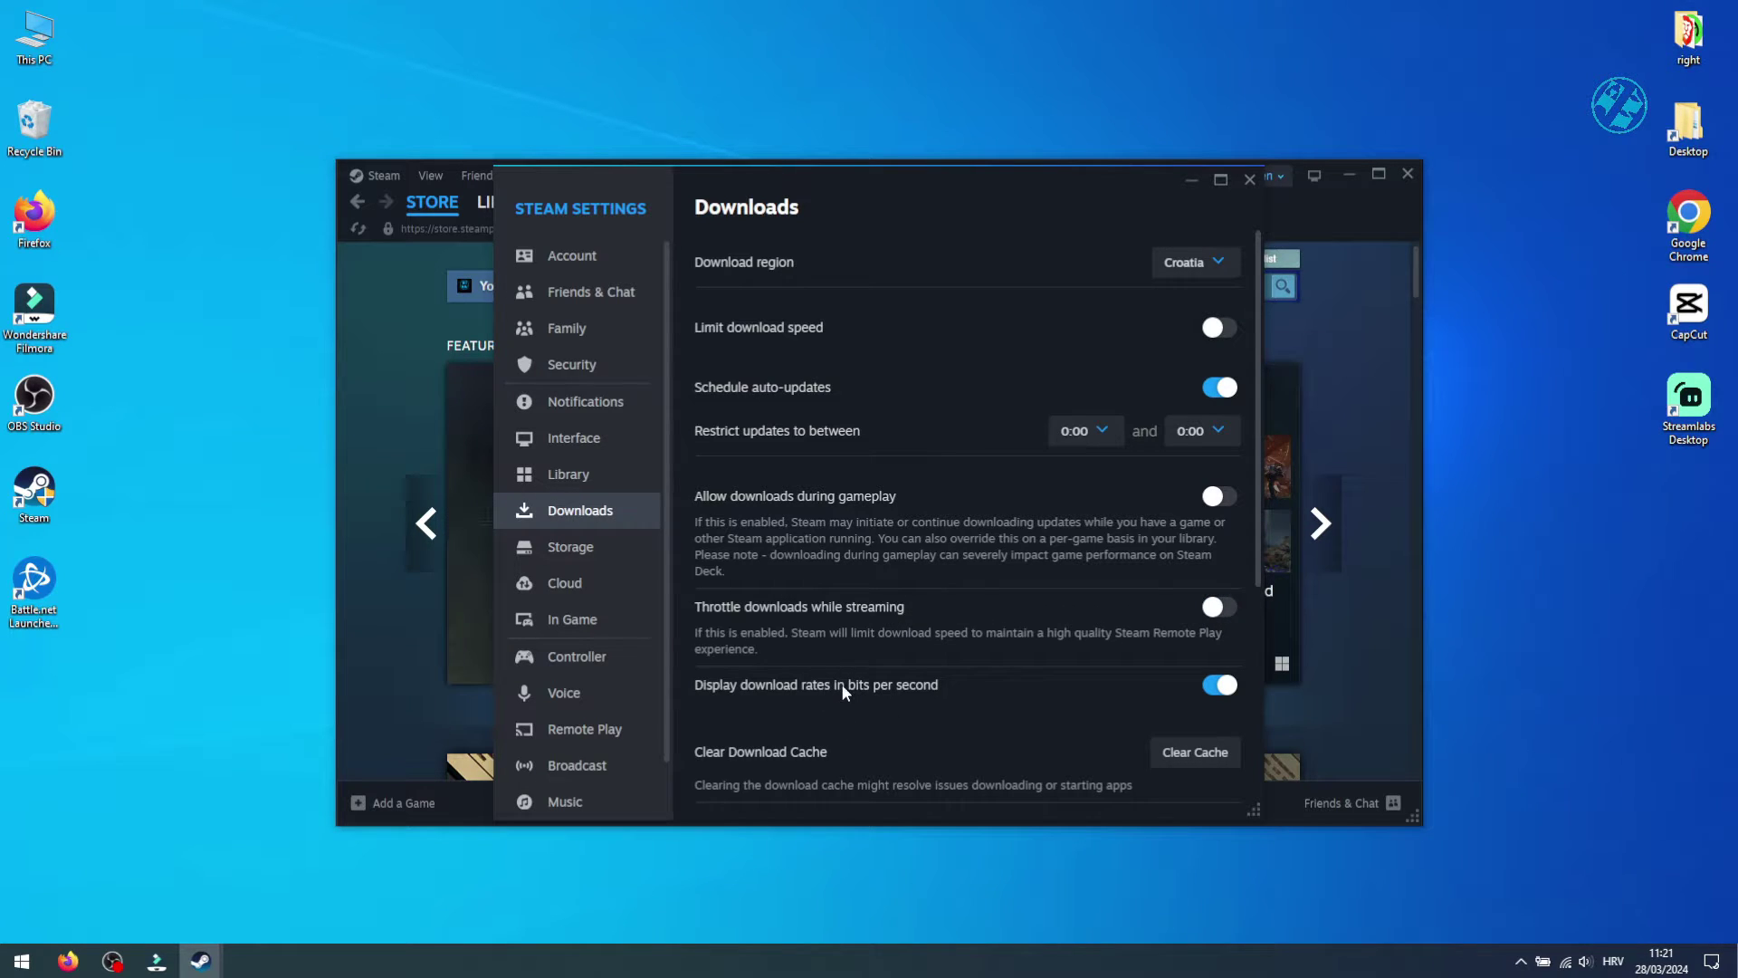
Step: Review the Clear Download Cache confirmation without clearing the cache, and close the Steam settings
{"action": "scroll", "coordinate": [964, 562], "scroll_direction": "down", "scroll_amount": 3}
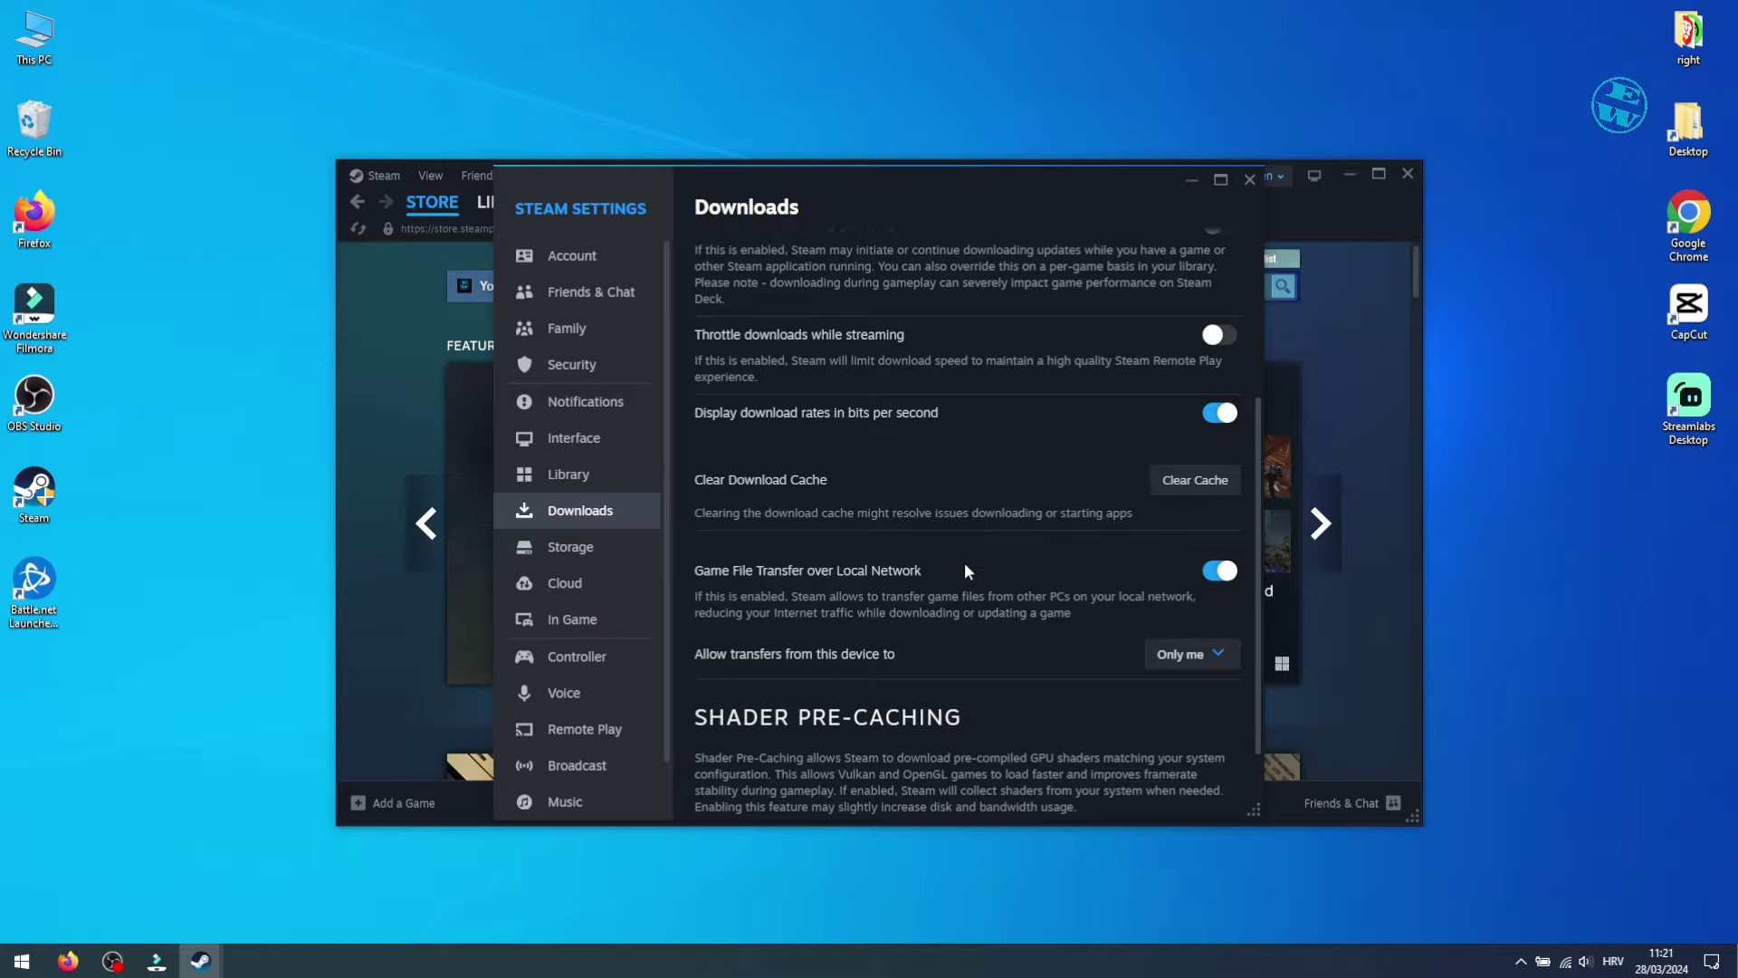
{"action": "left_click", "coordinate": [1175, 479]}
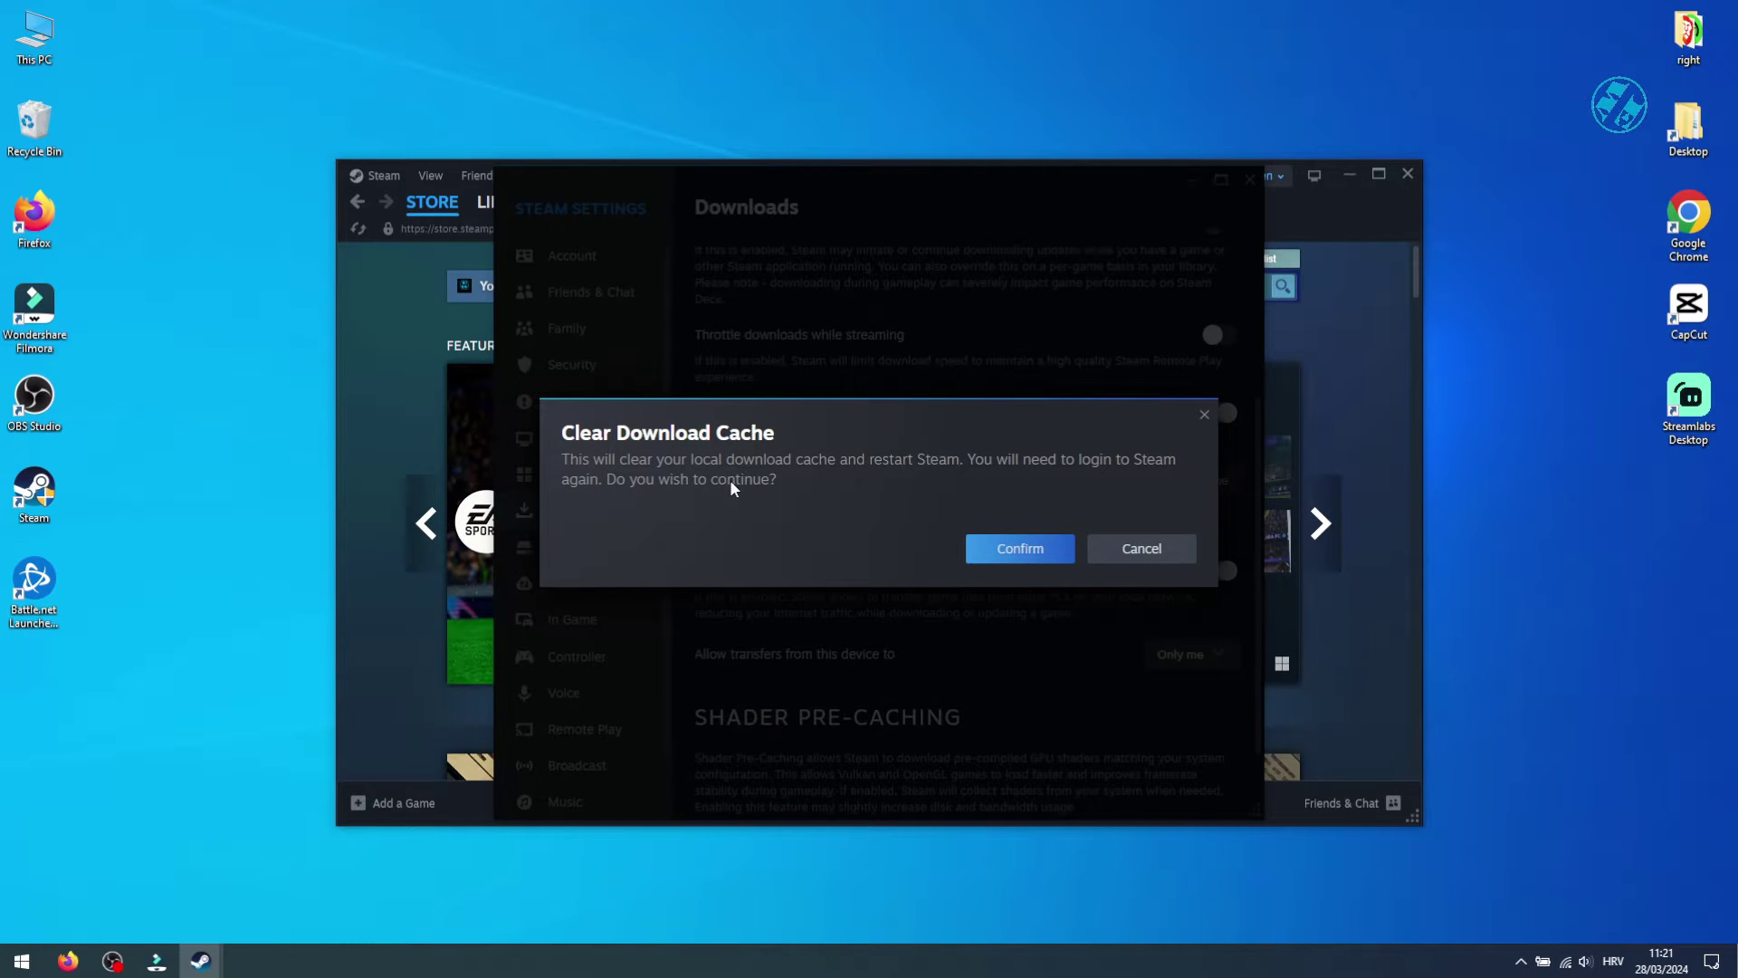
{"action": "left_click", "coordinate": [1133, 554]}
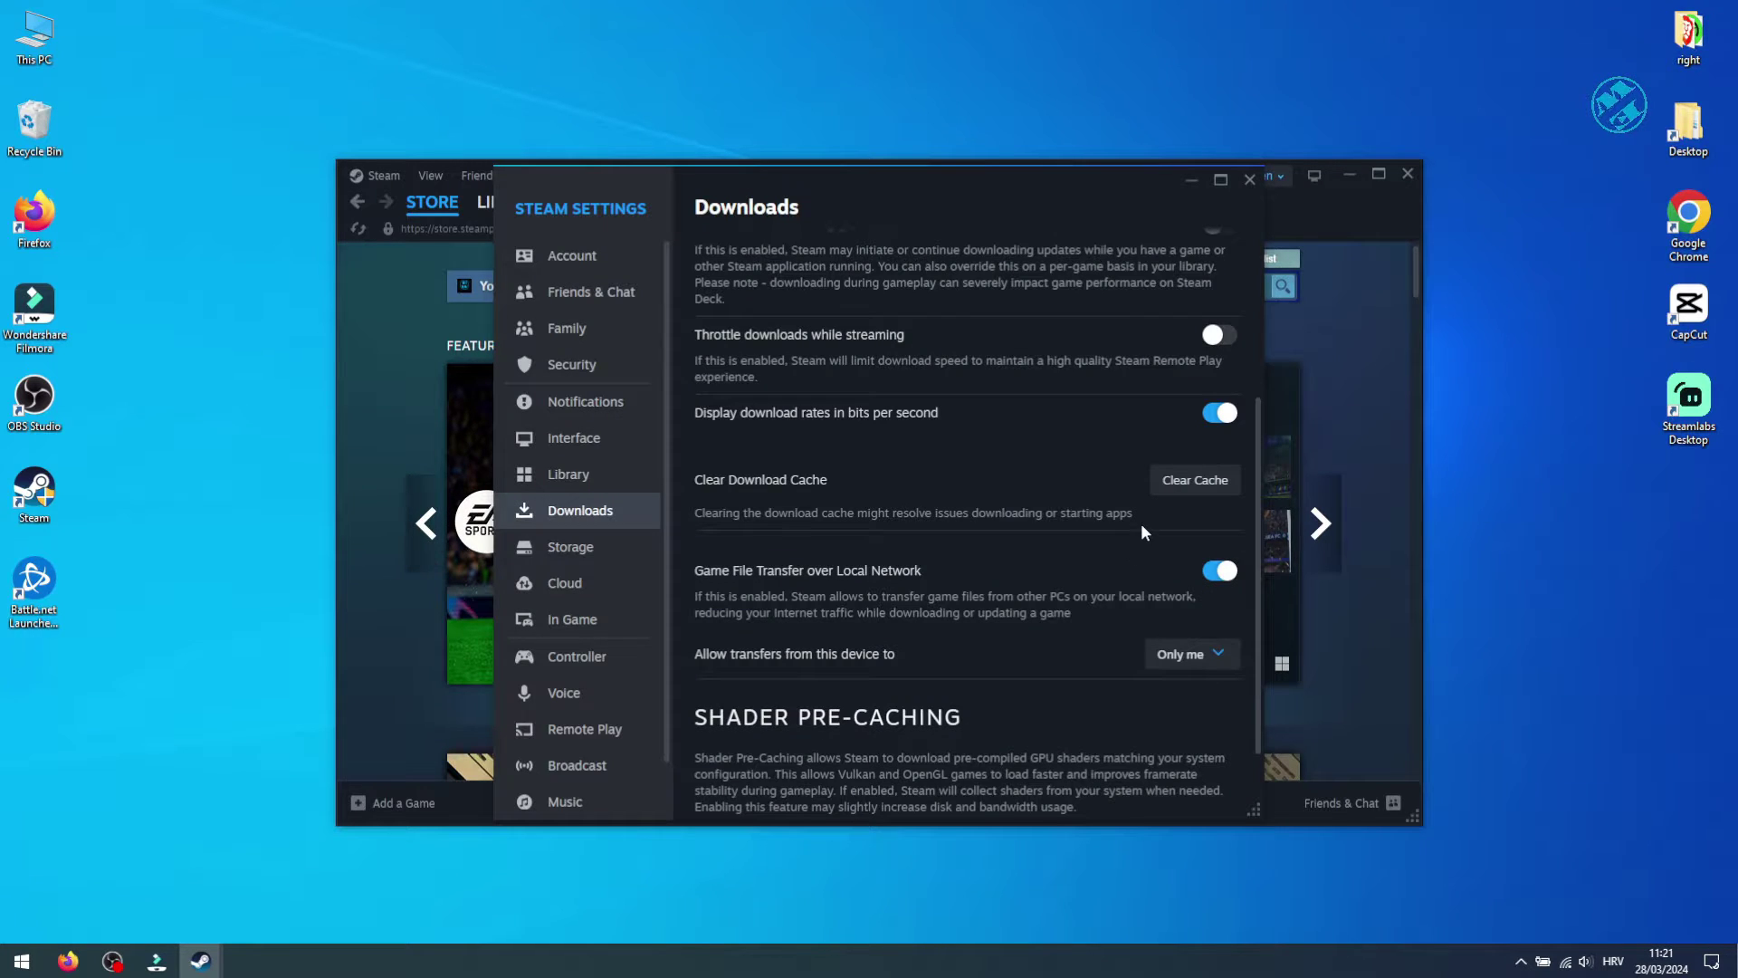
{"action": "left_click", "coordinate": [1249, 180]}
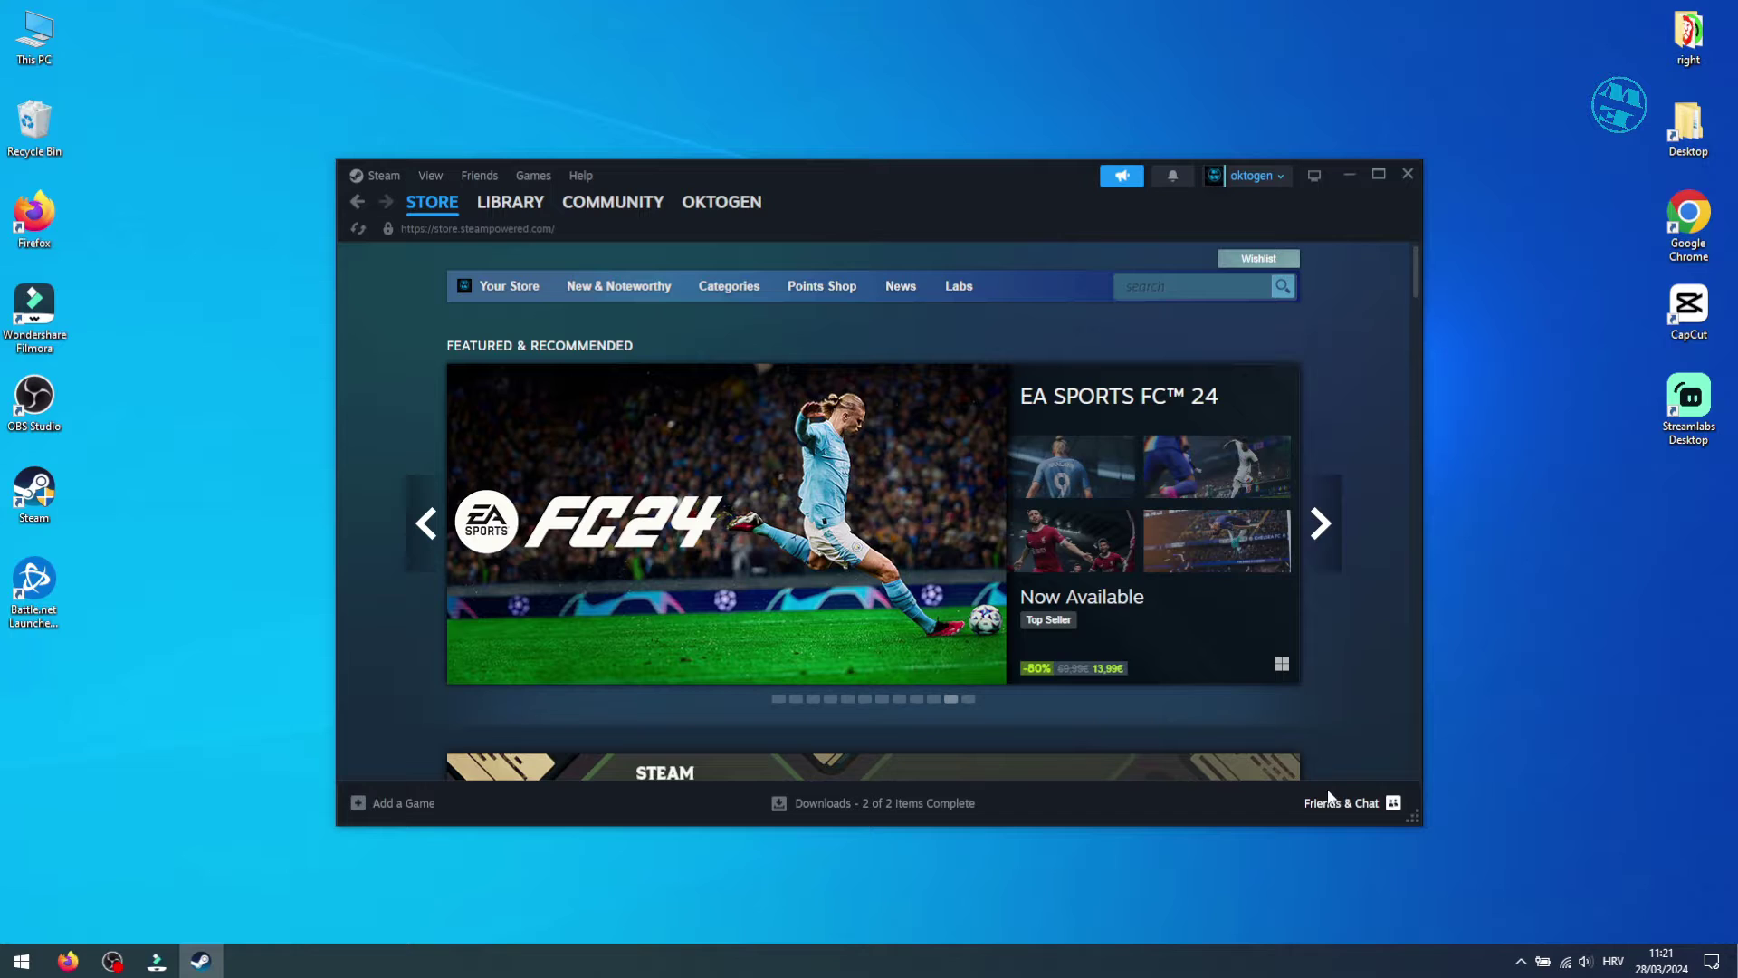
Step: View the online status options in Friends & Chat, and close the Steam and friends windows
{"action": "left_click", "coordinate": [1340, 803]}
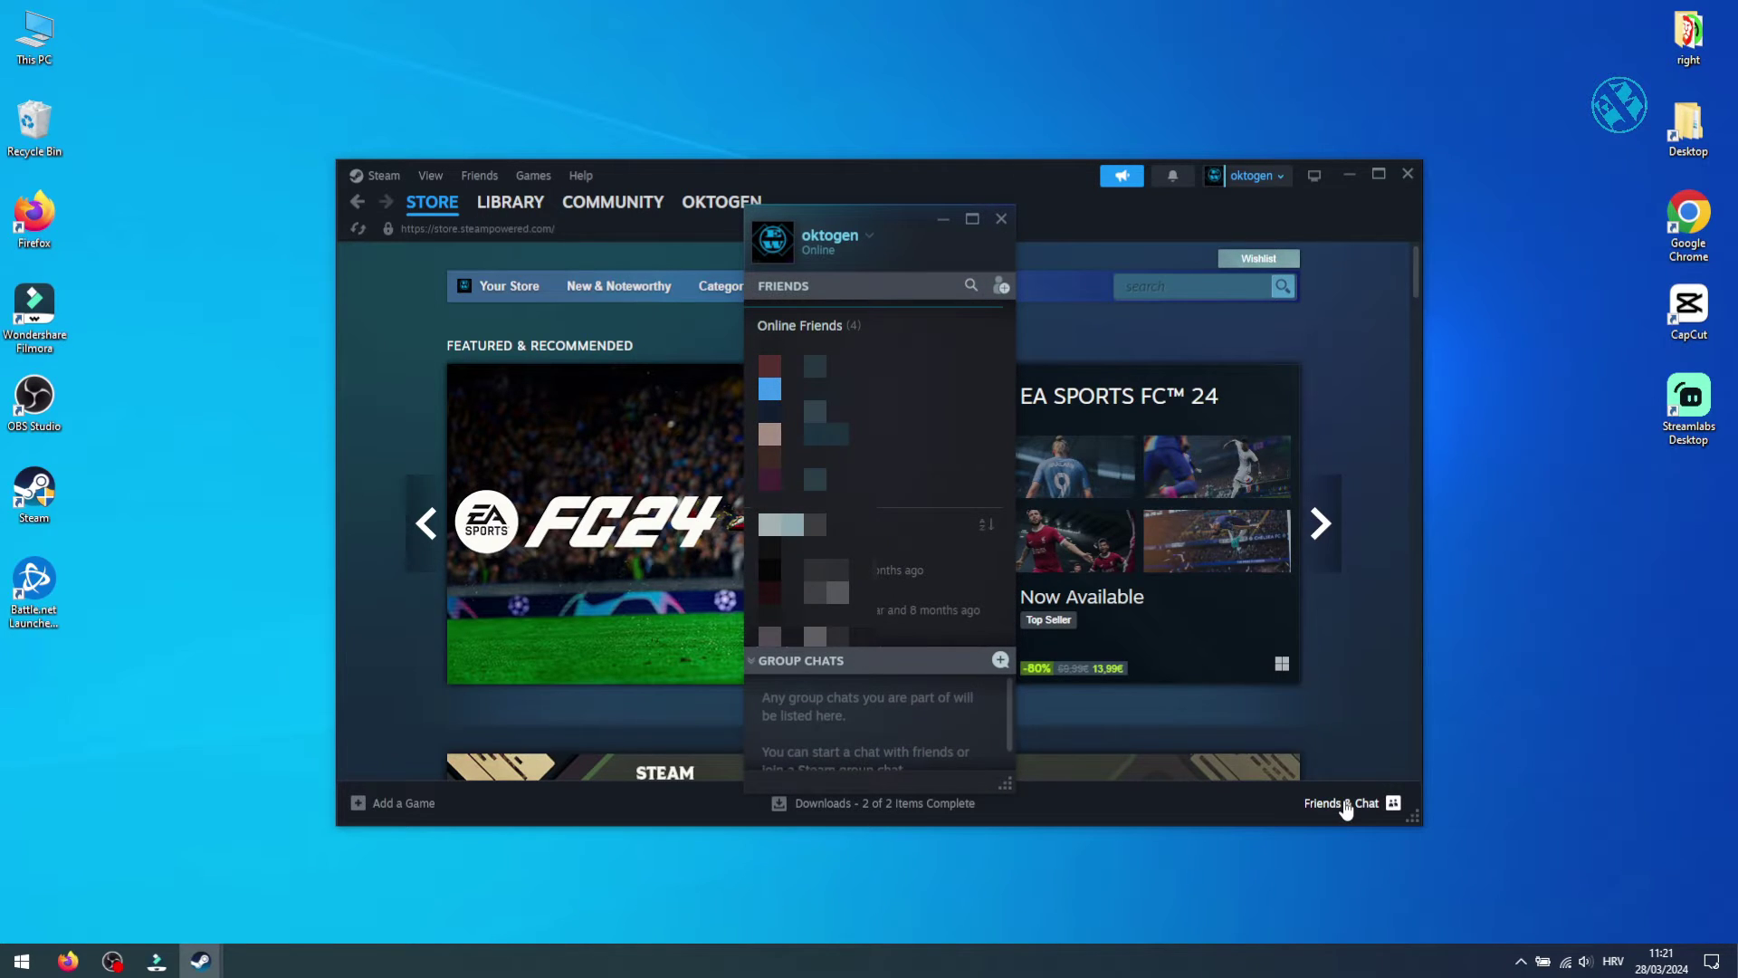
{"action": "left_click", "coordinate": [869, 237]}
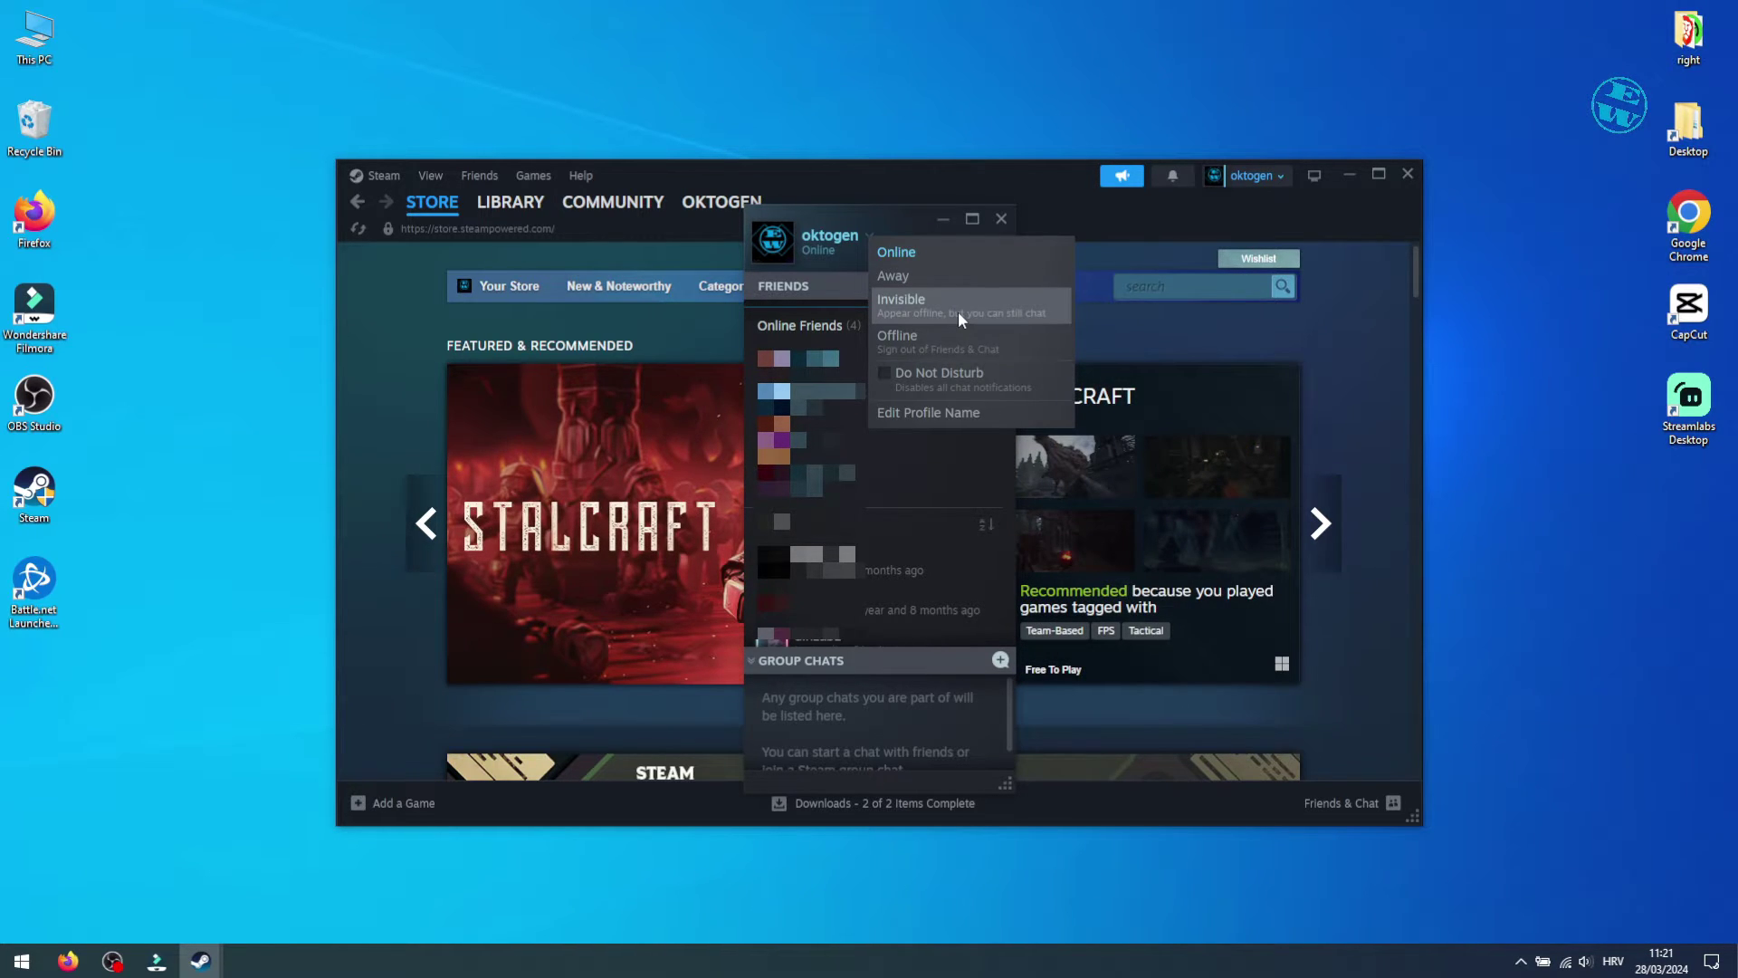
{"action": "left_click", "coordinate": [1409, 174]}
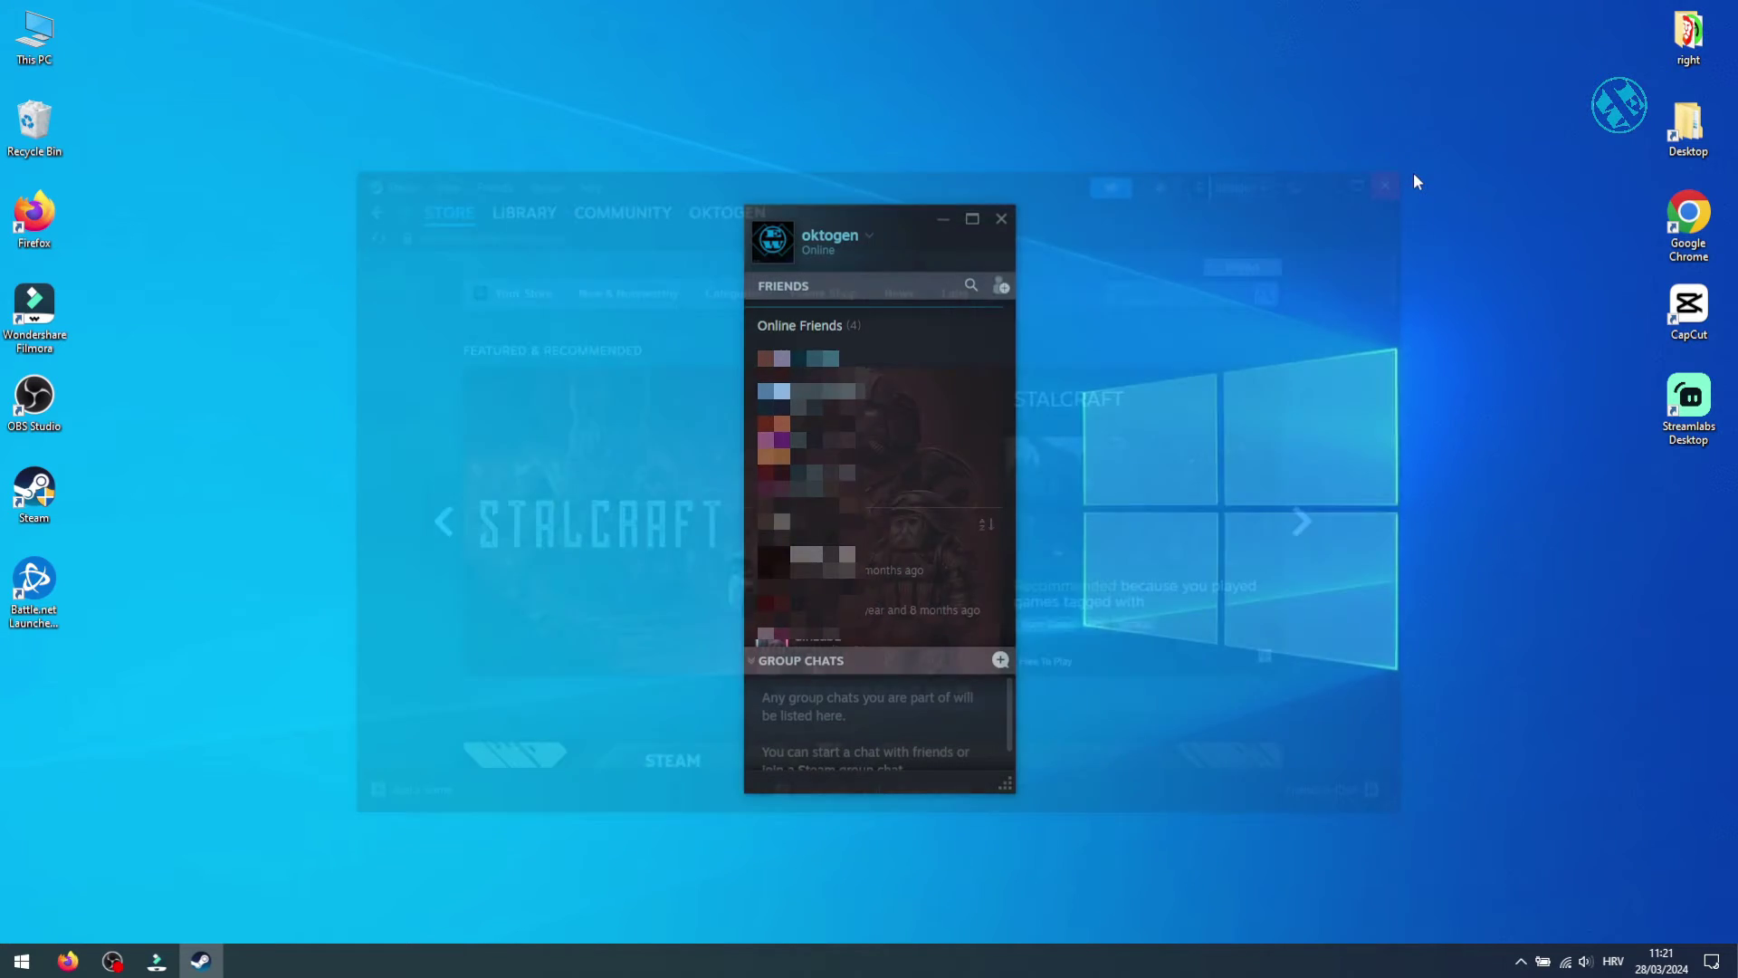
{"action": "left_click", "coordinate": [1001, 218]}
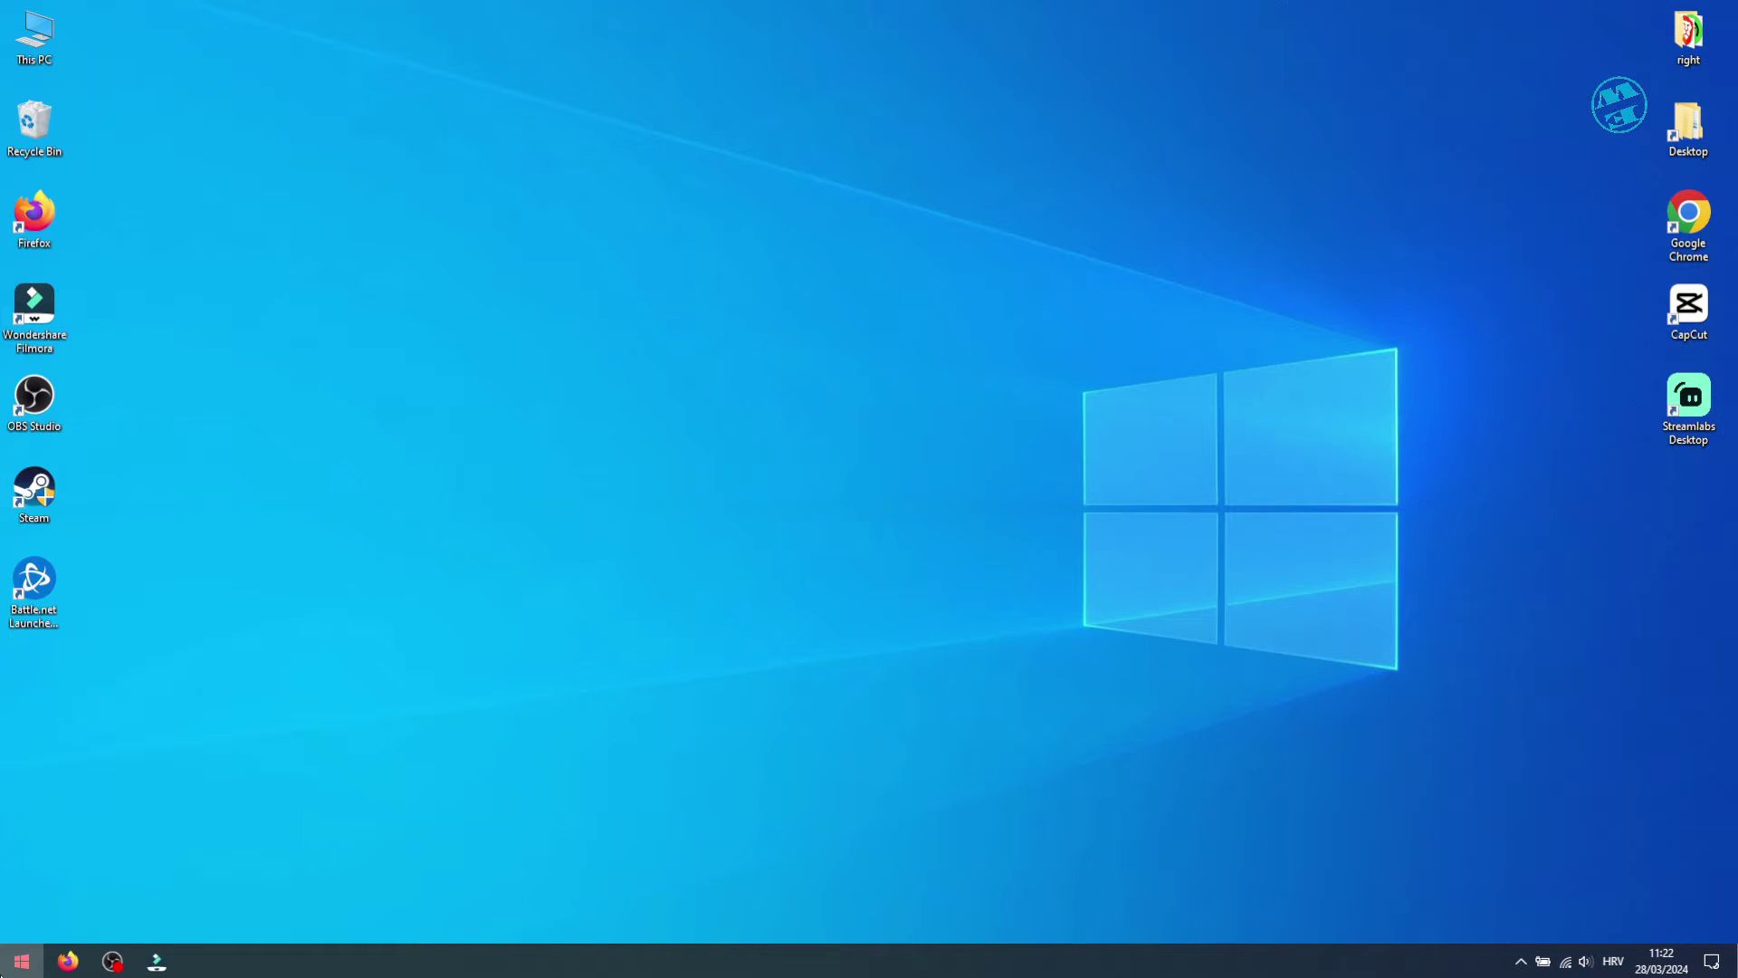
Step: Open the Network & Internet status page in Windows Settings
{"action": "left_click", "coordinate": [22, 960]}
{"action": "left_click", "coordinate": [33, 881]}
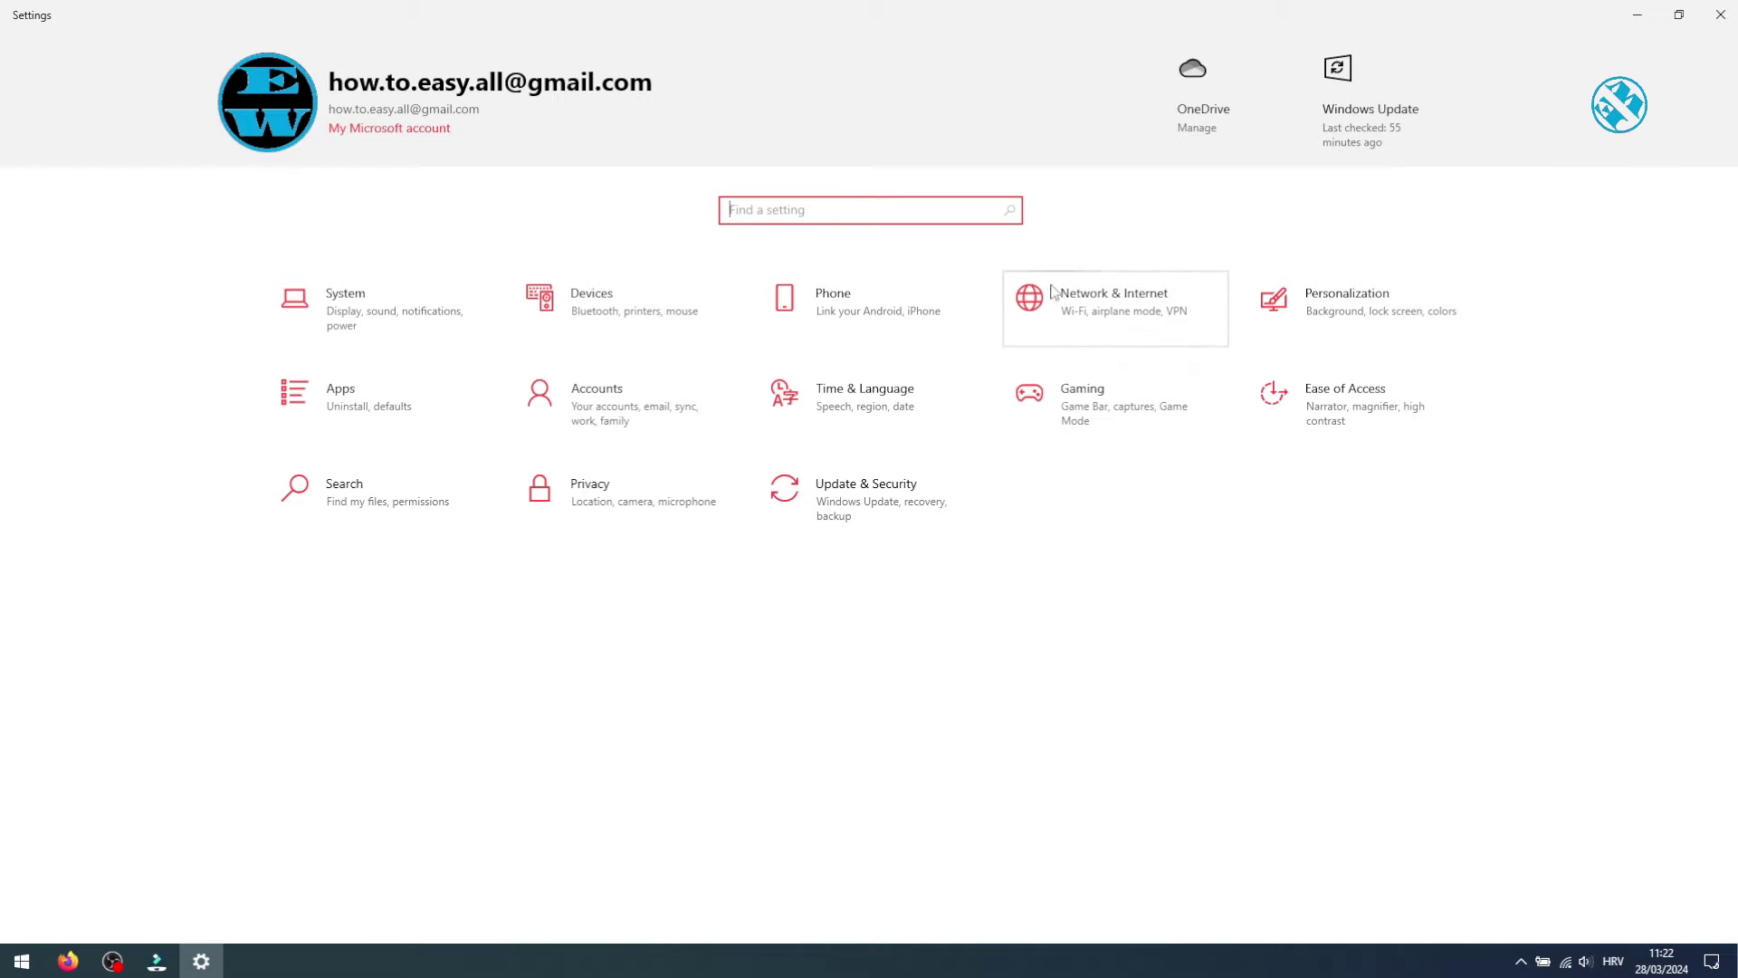
{"action": "left_click", "coordinate": [1097, 310]}
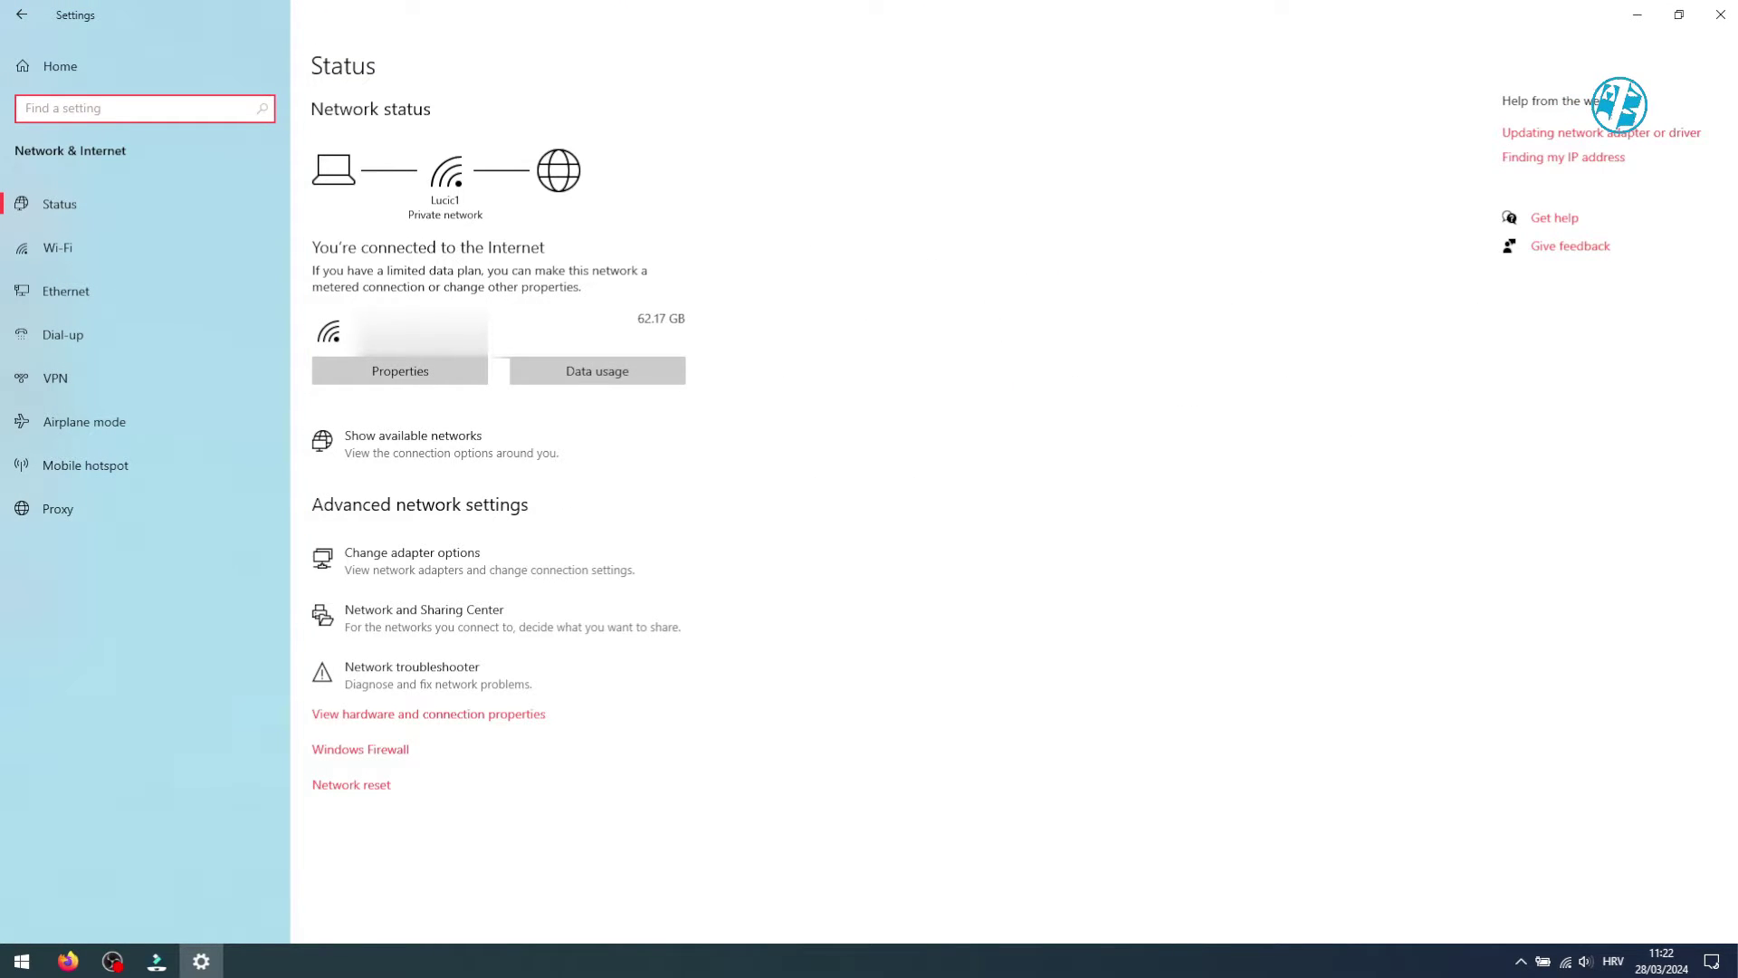
Step: Check the Wi-Fi connection's profile and metered connection settings, and return to the network status page
{"action": "left_click", "coordinate": [392, 382]}
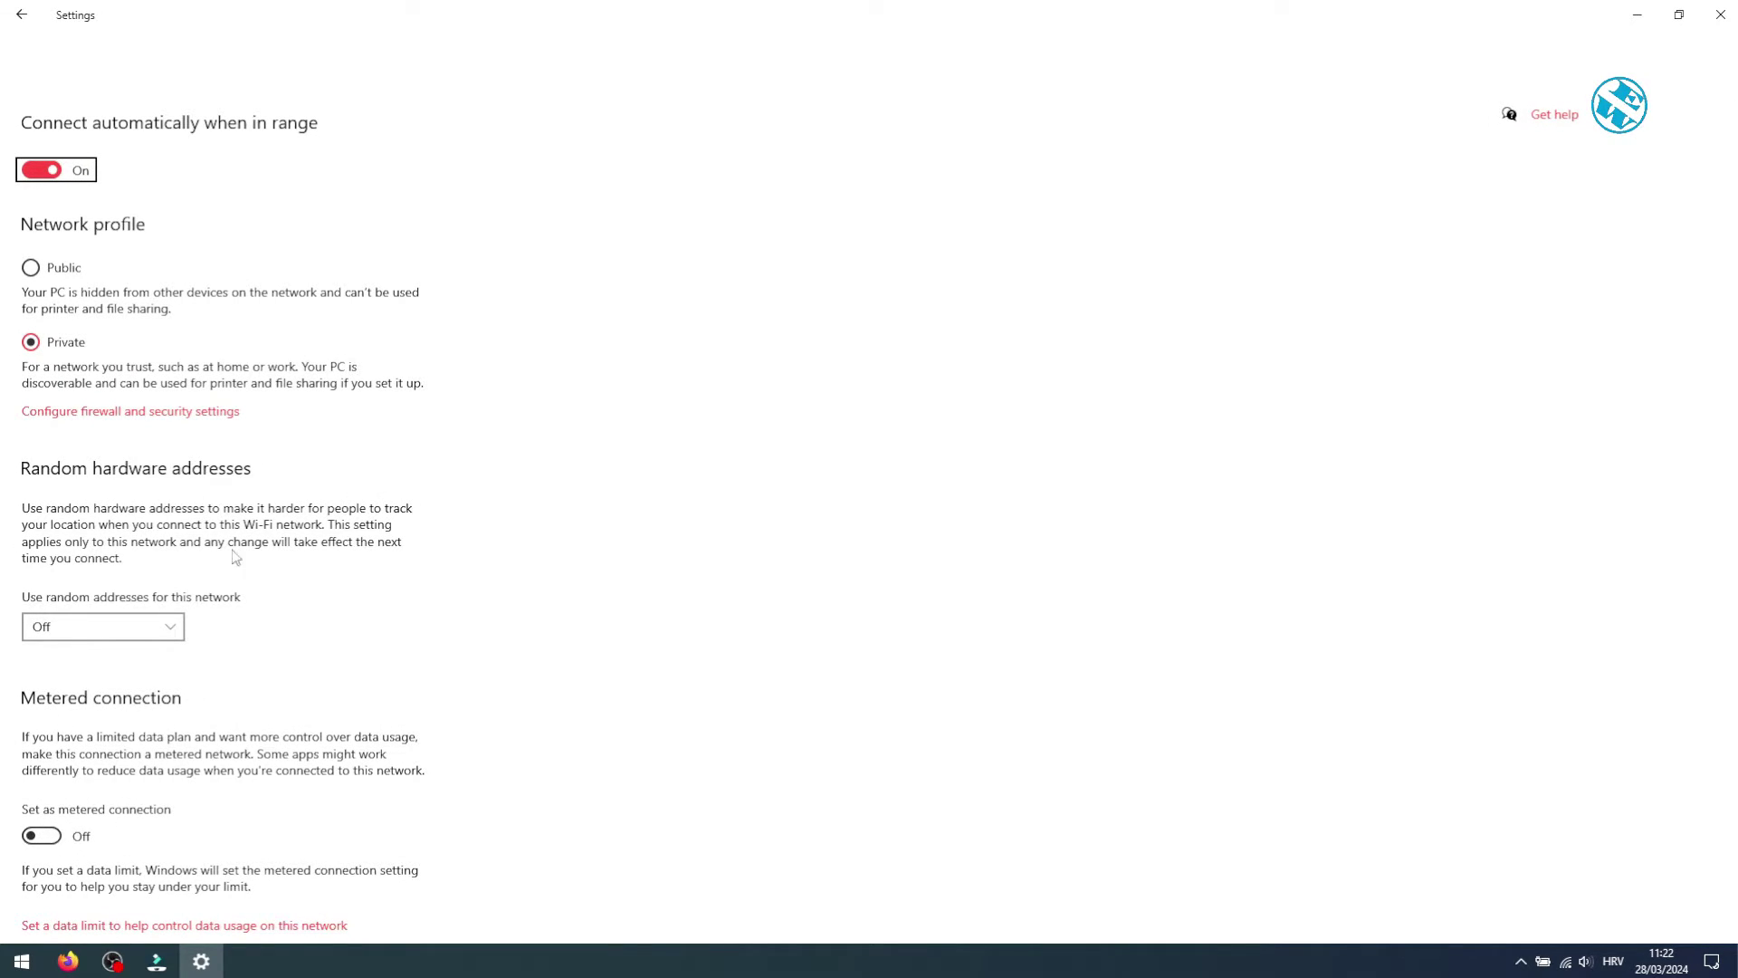
{"action": "left_click", "coordinate": [27, 20]}
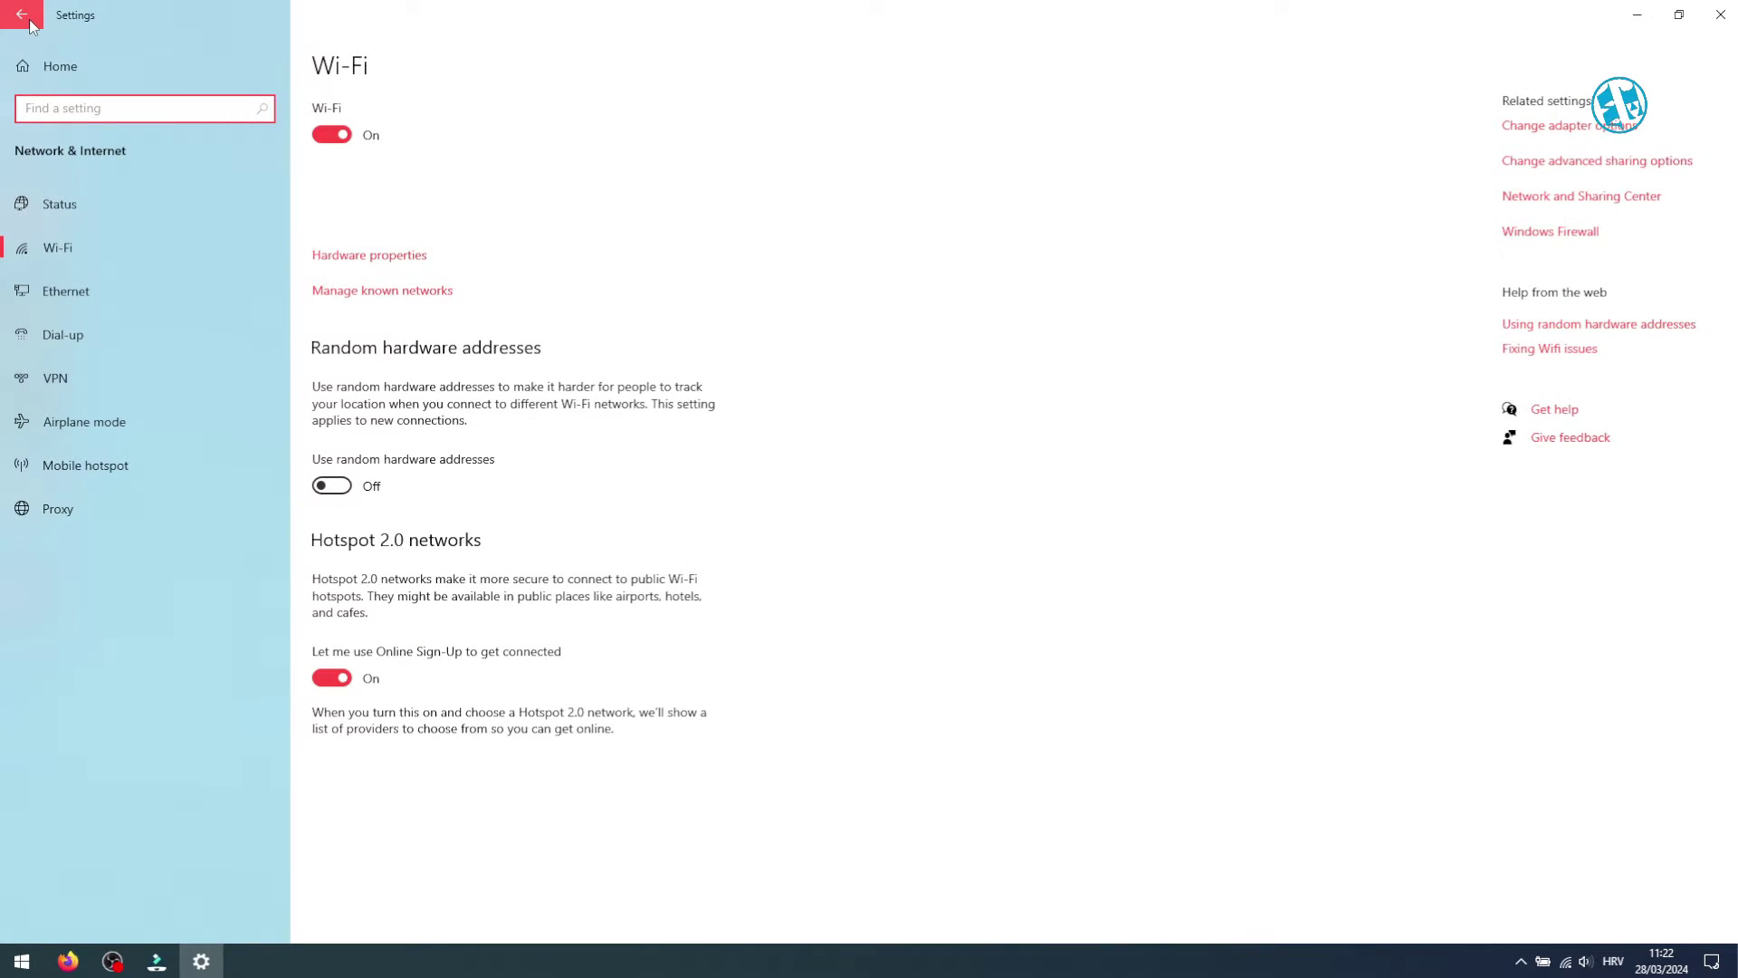
{"action": "left_click", "coordinate": [27, 18]}
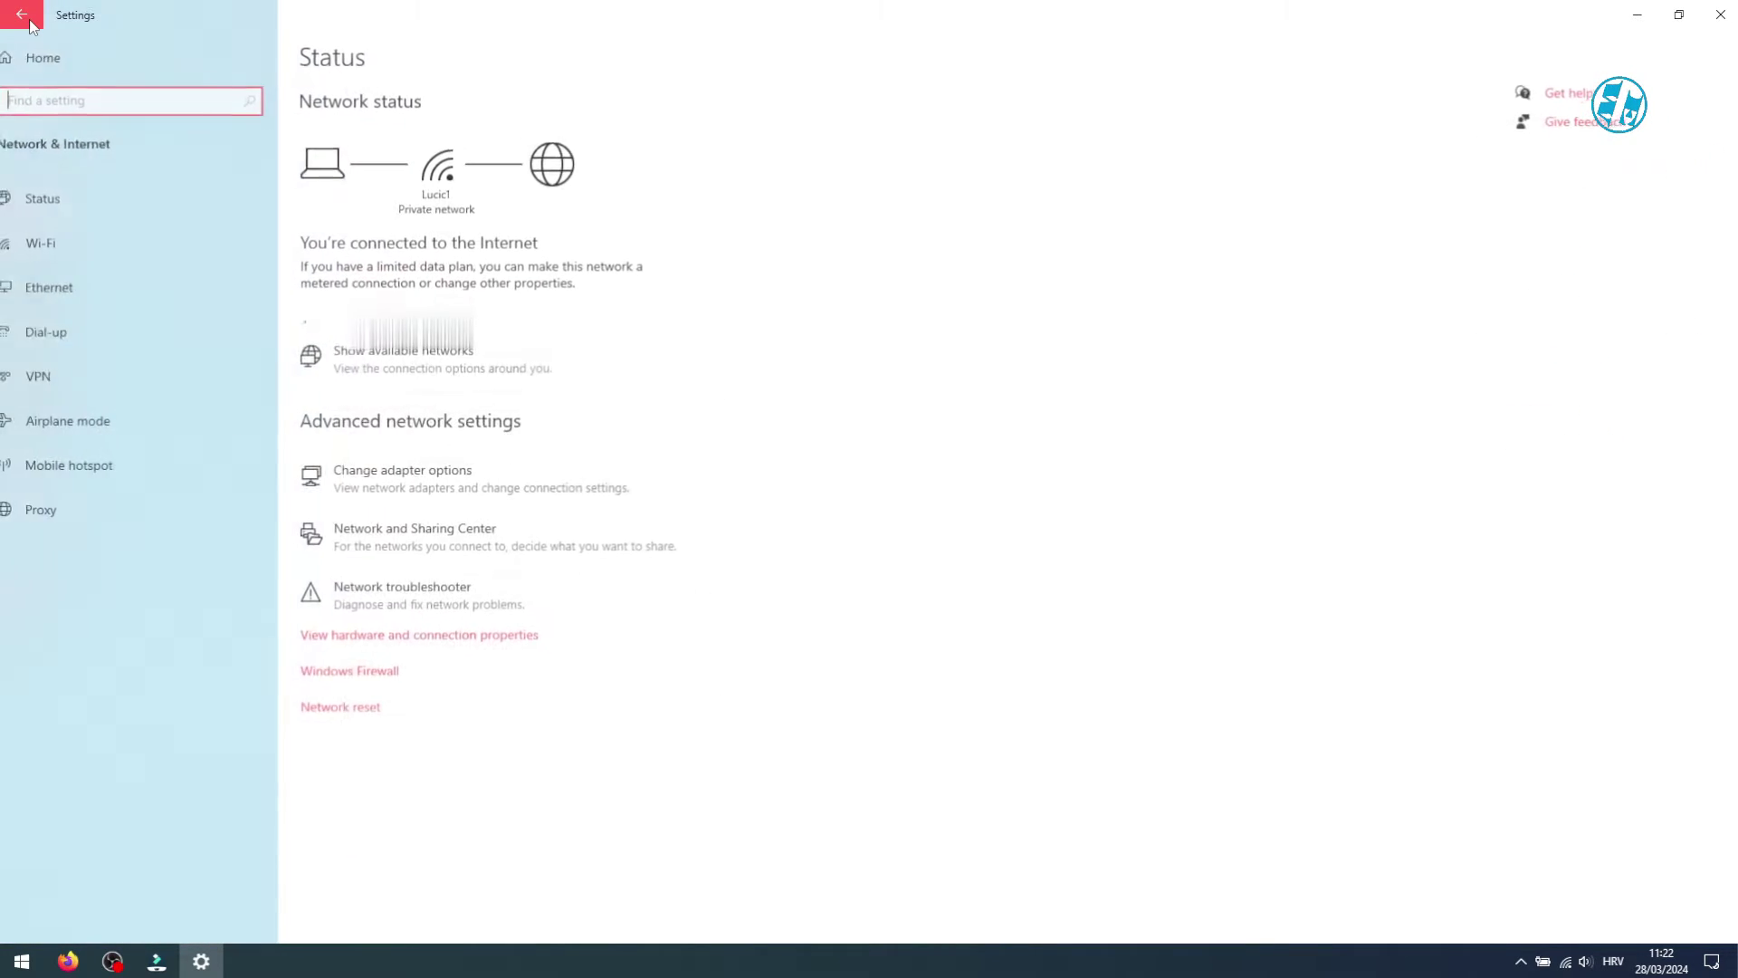
Step: Examine the data usage per app on the Wi-Fi network, and return to the network status page
{"action": "left_click", "coordinate": [583, 379]}
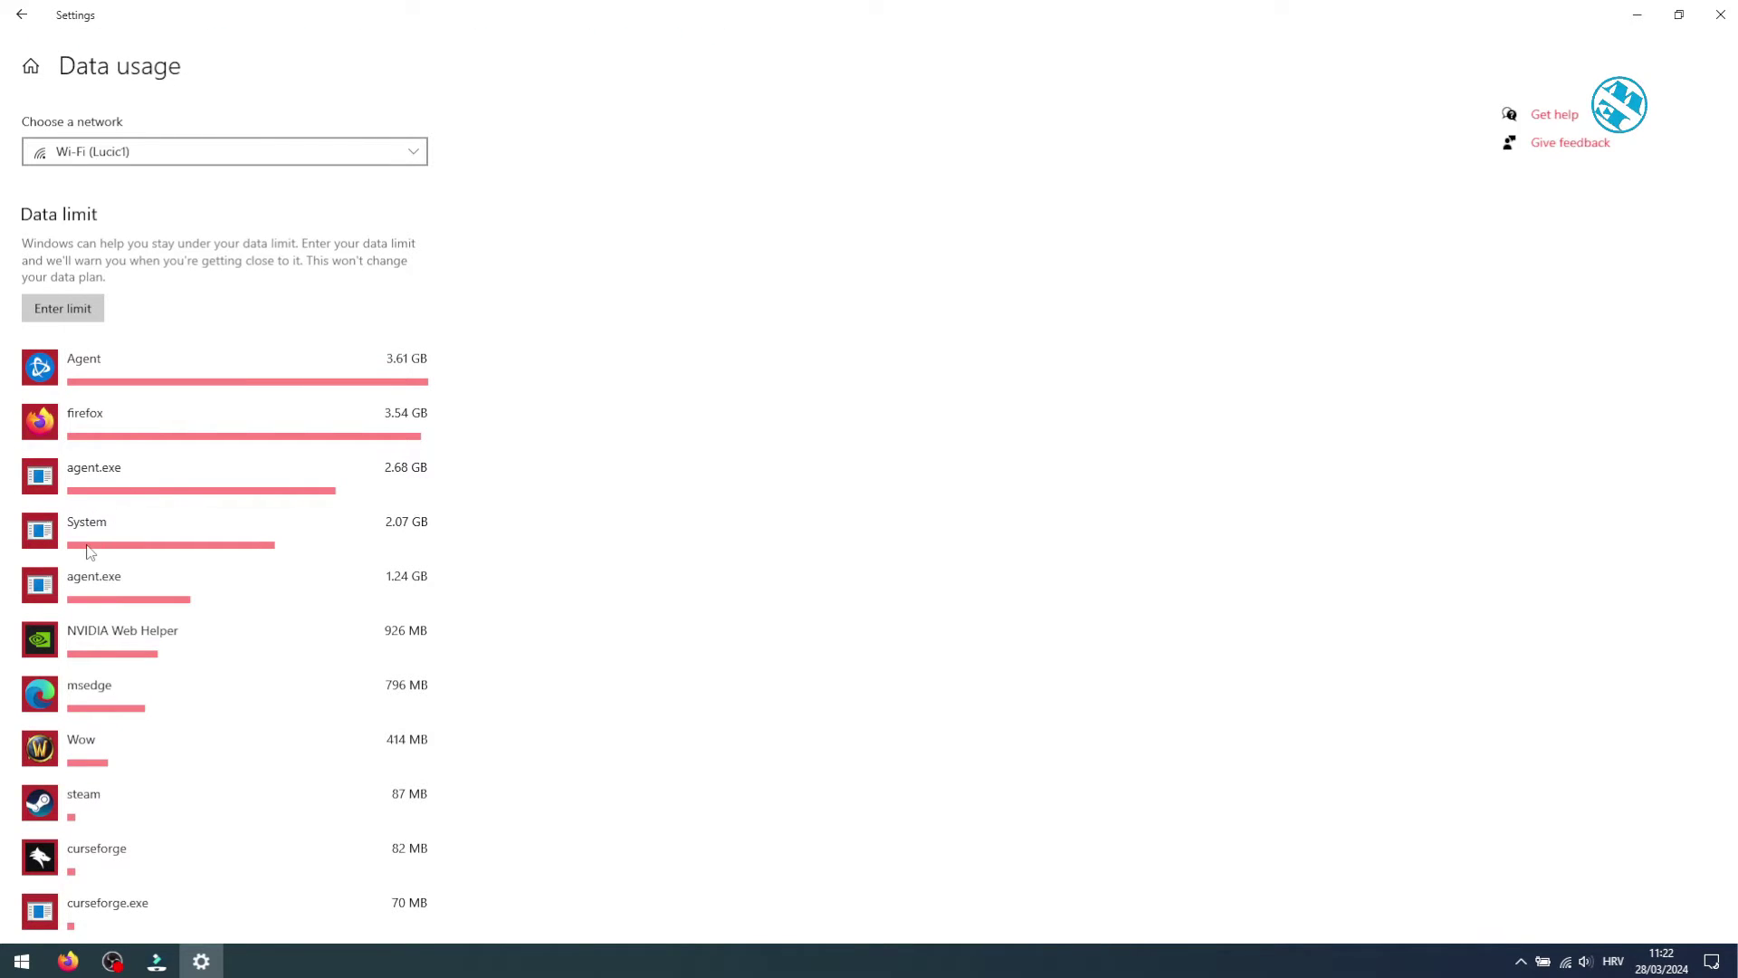
{"action": "scroll", "coordinate": [105, 665], "scroll_direction": "down", "scroll_amount": 3}
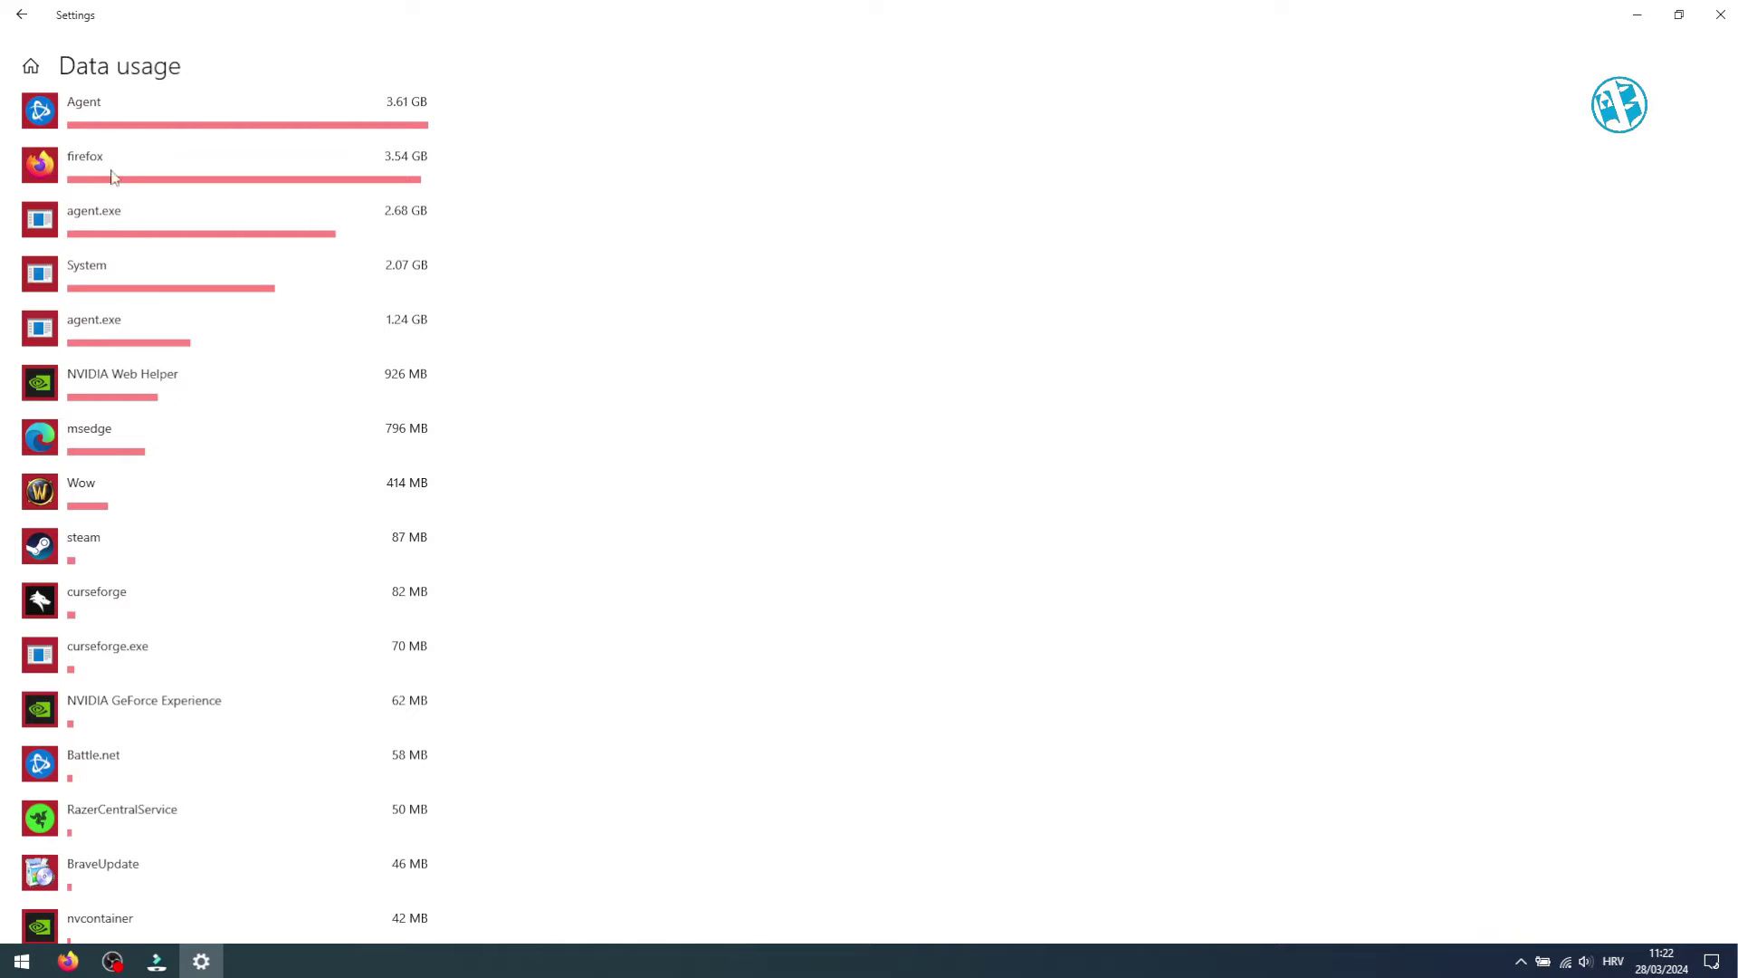
{"action": "left_click", "coordinate": [20, 15]}
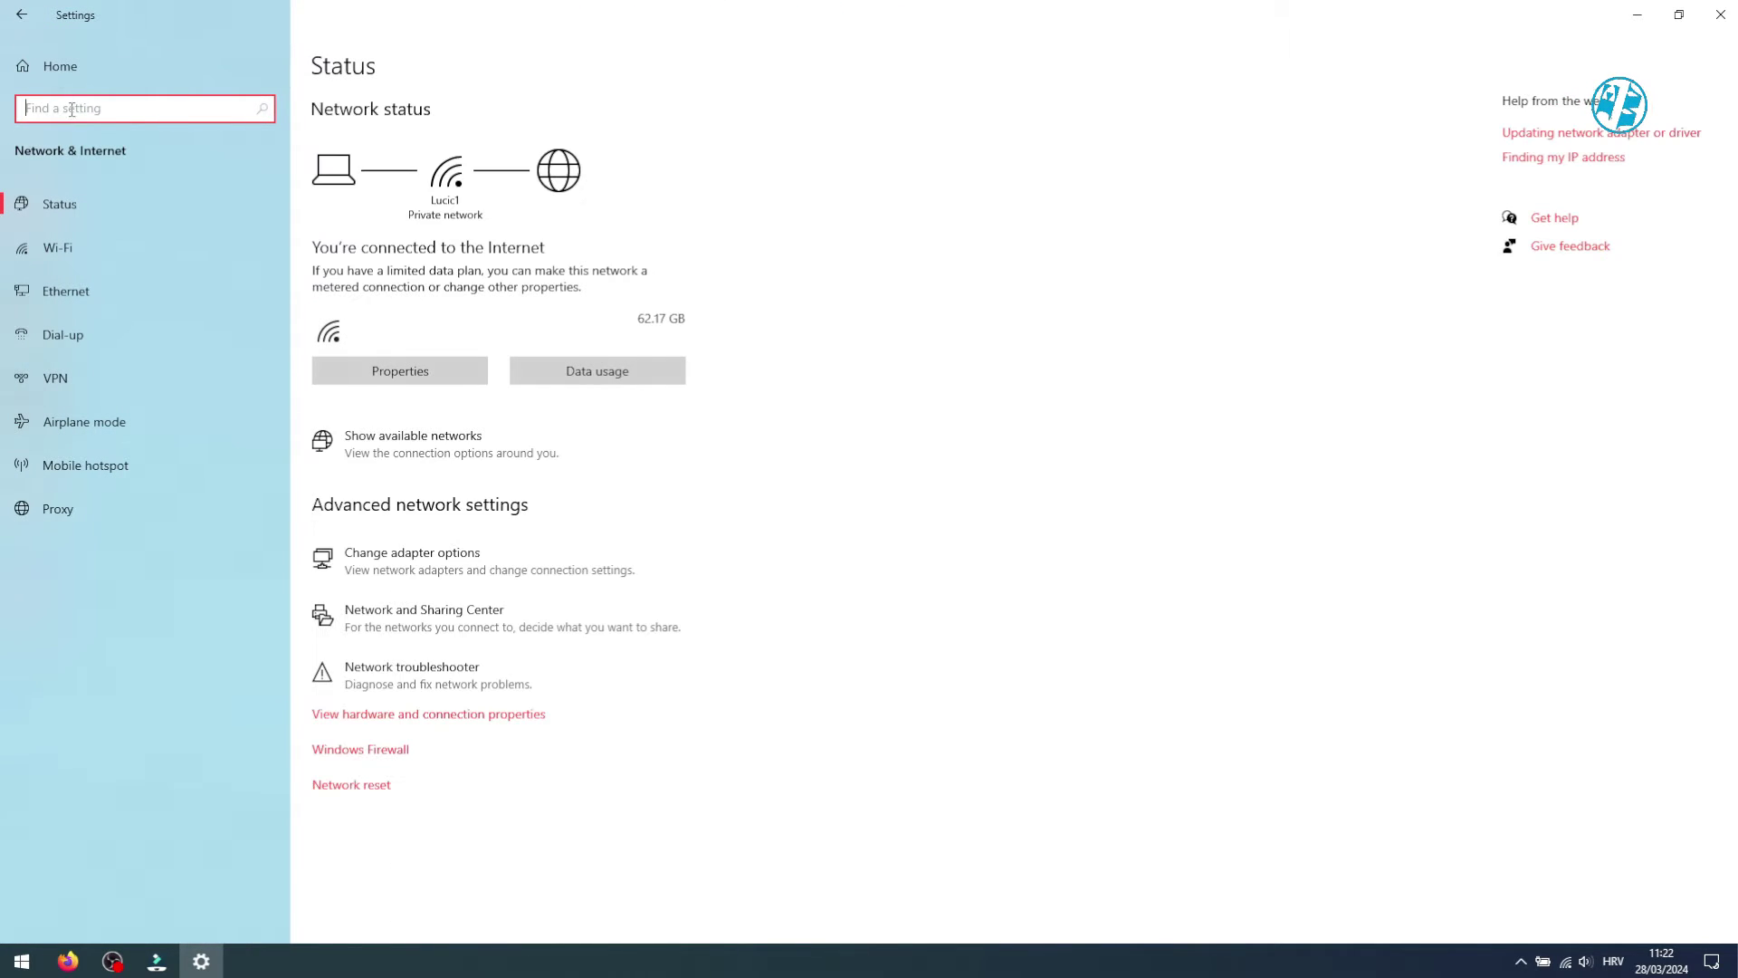
Step: Search the settings for "BACKG" and open the Background apps page
{"action": "type", "text": "BACK"}
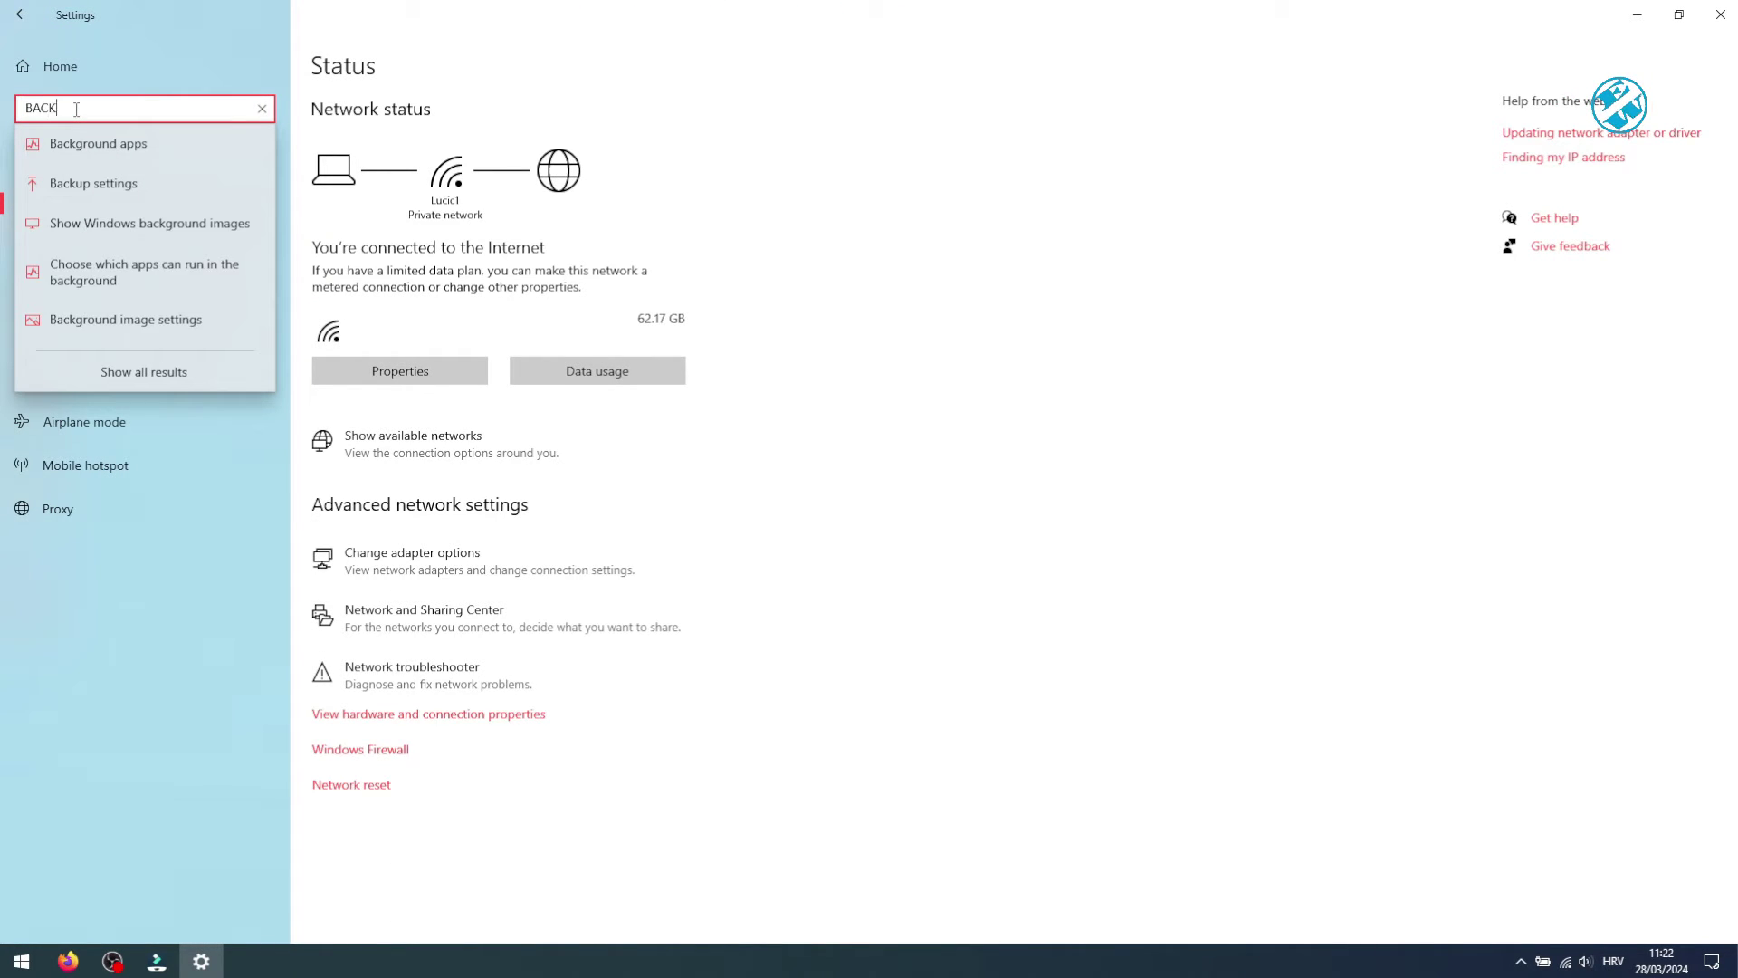
{"action": "type", "text": "GR"}
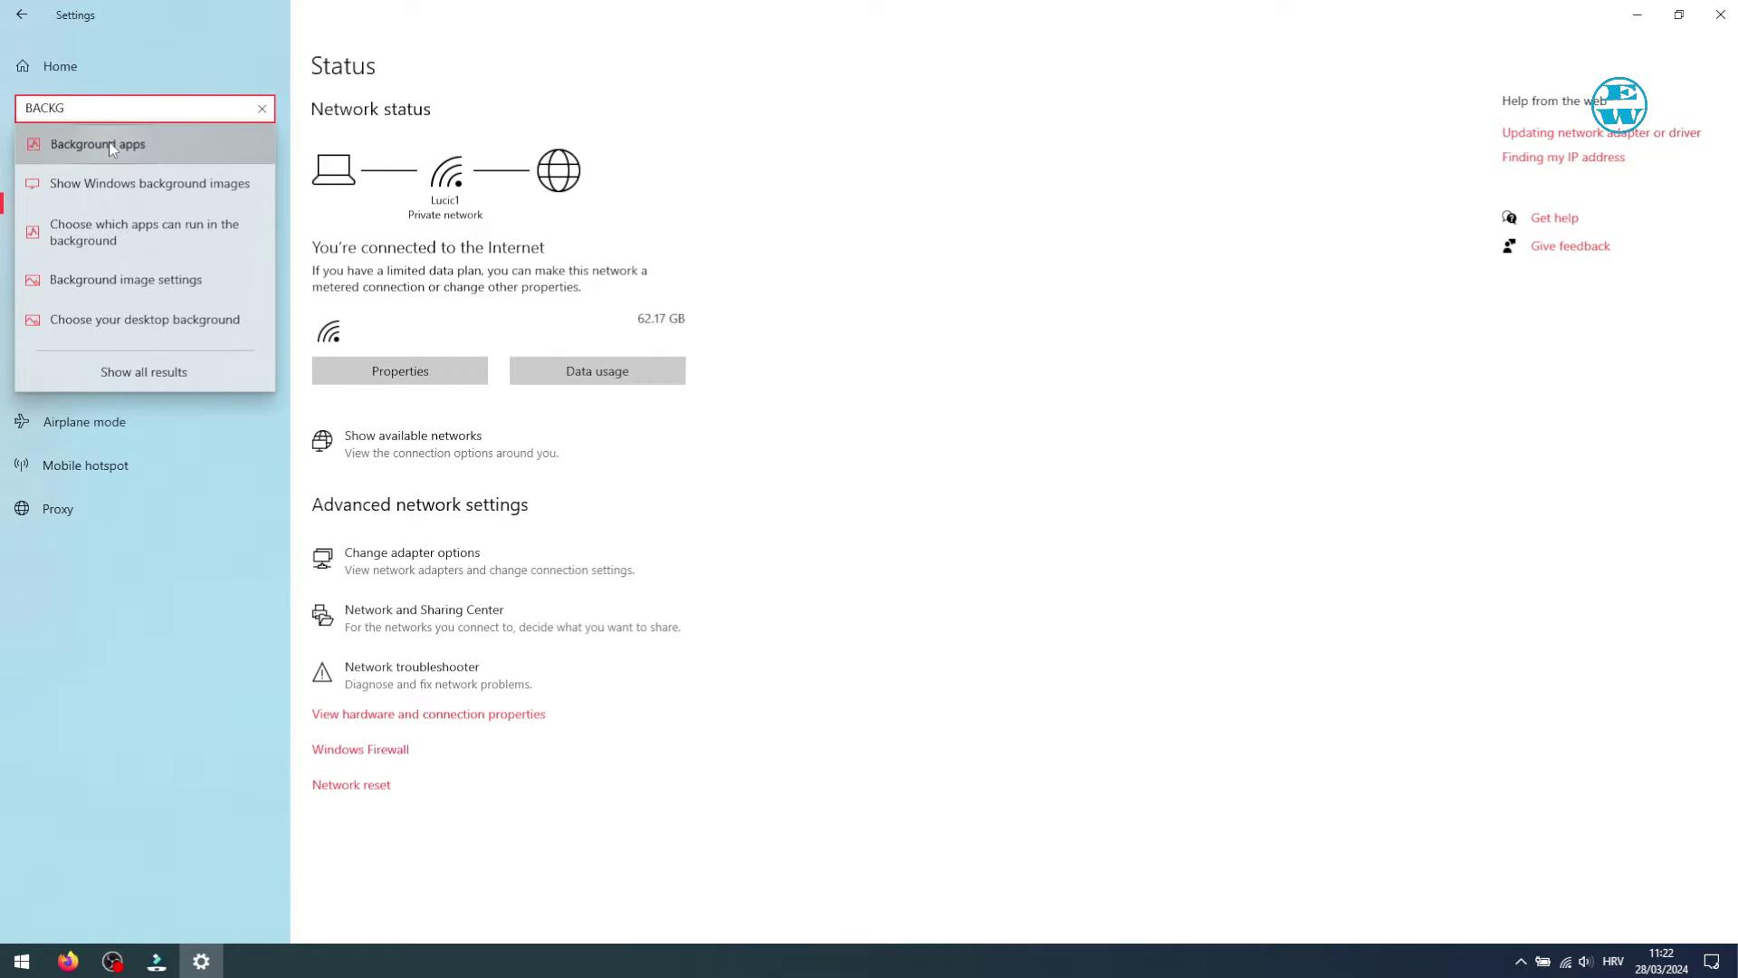
{"action": "left_click", "coordinate": [109, 143]}
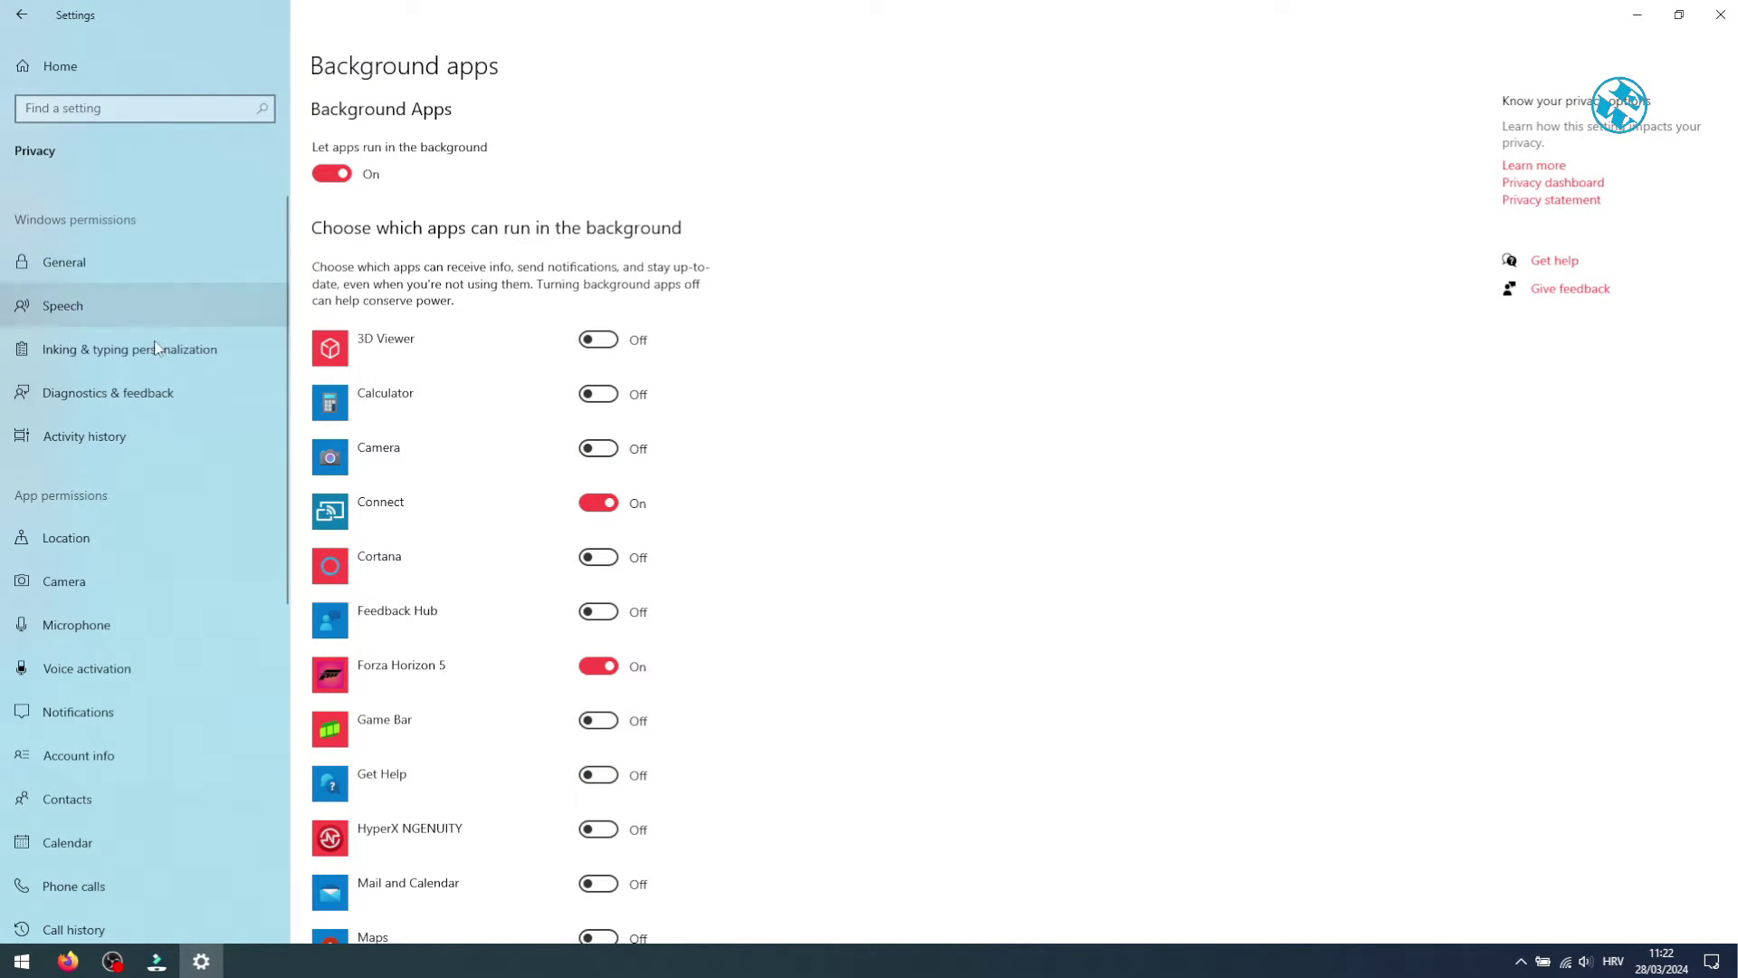
Step: Turn off background running for Microsoft Clipchamp, leave 3D Viewer off, and close Windows Settings
{"action": "left_click", "coordinate": [593, 342]}
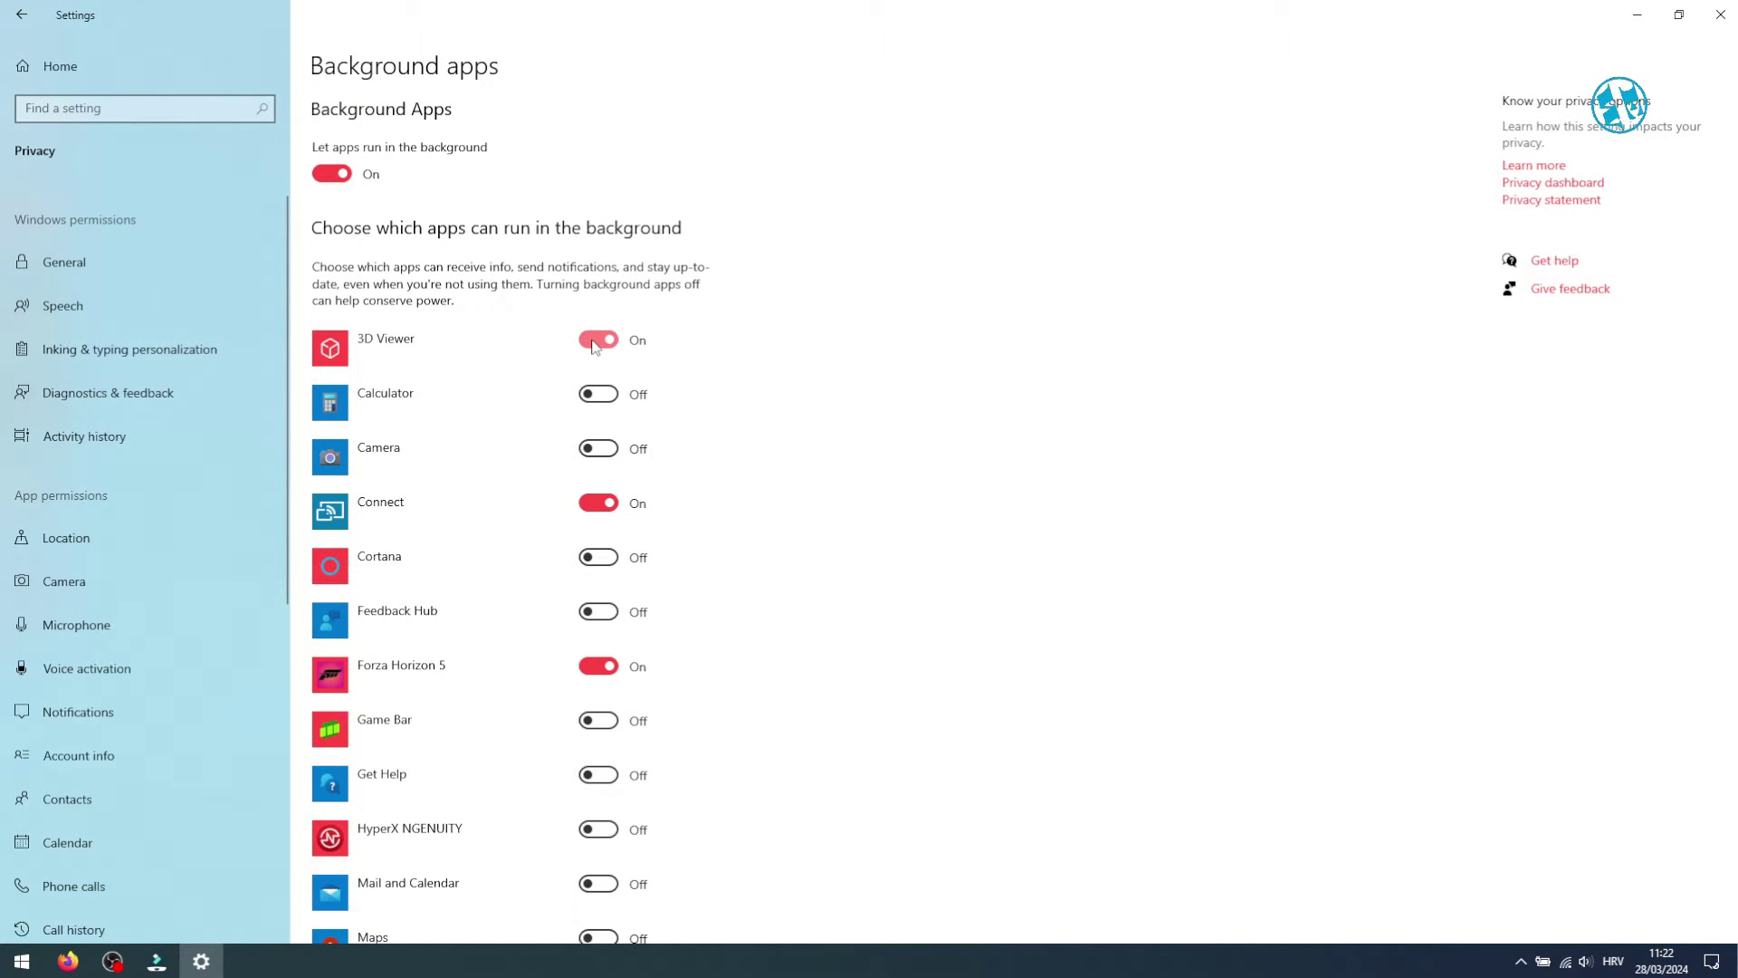
{"action": "scroll", "coordinate": [594, 346], "scroll_direction": "down", "scroll_amount": 5}
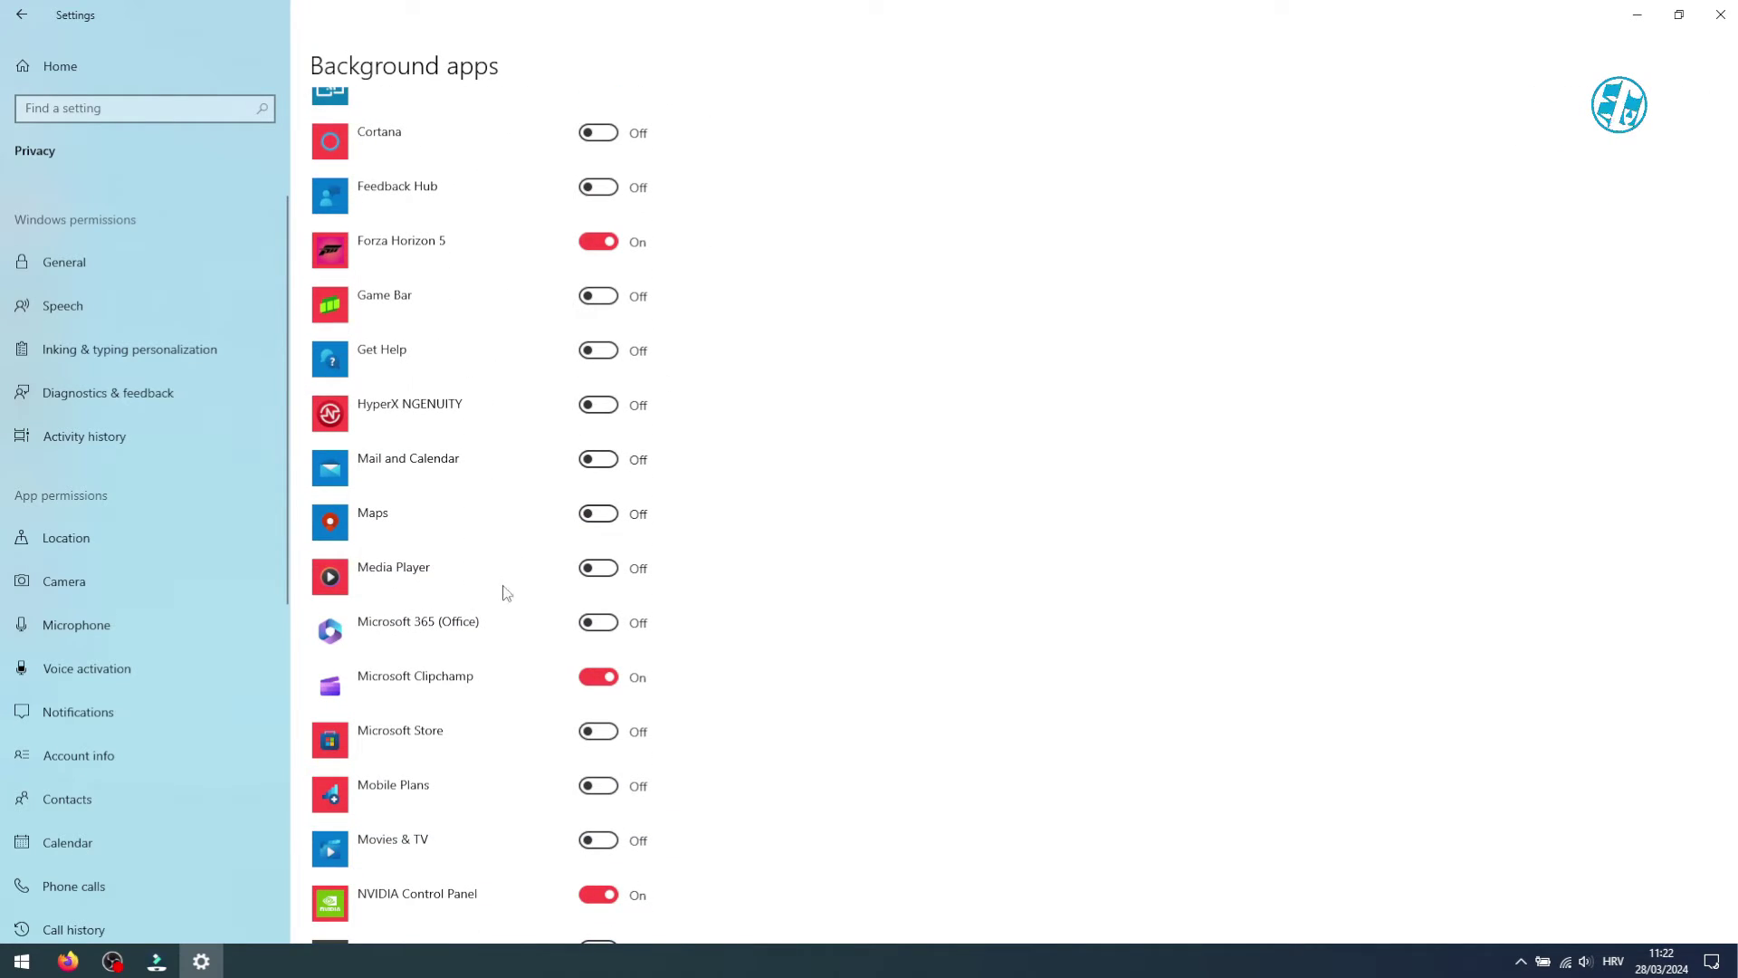
{"action": "left_click", "coordinate": [596, 678]}
{"action": "scroll", "coordinate": [455, 465], "scroll_direction": "down", "scroll_amount": 14}
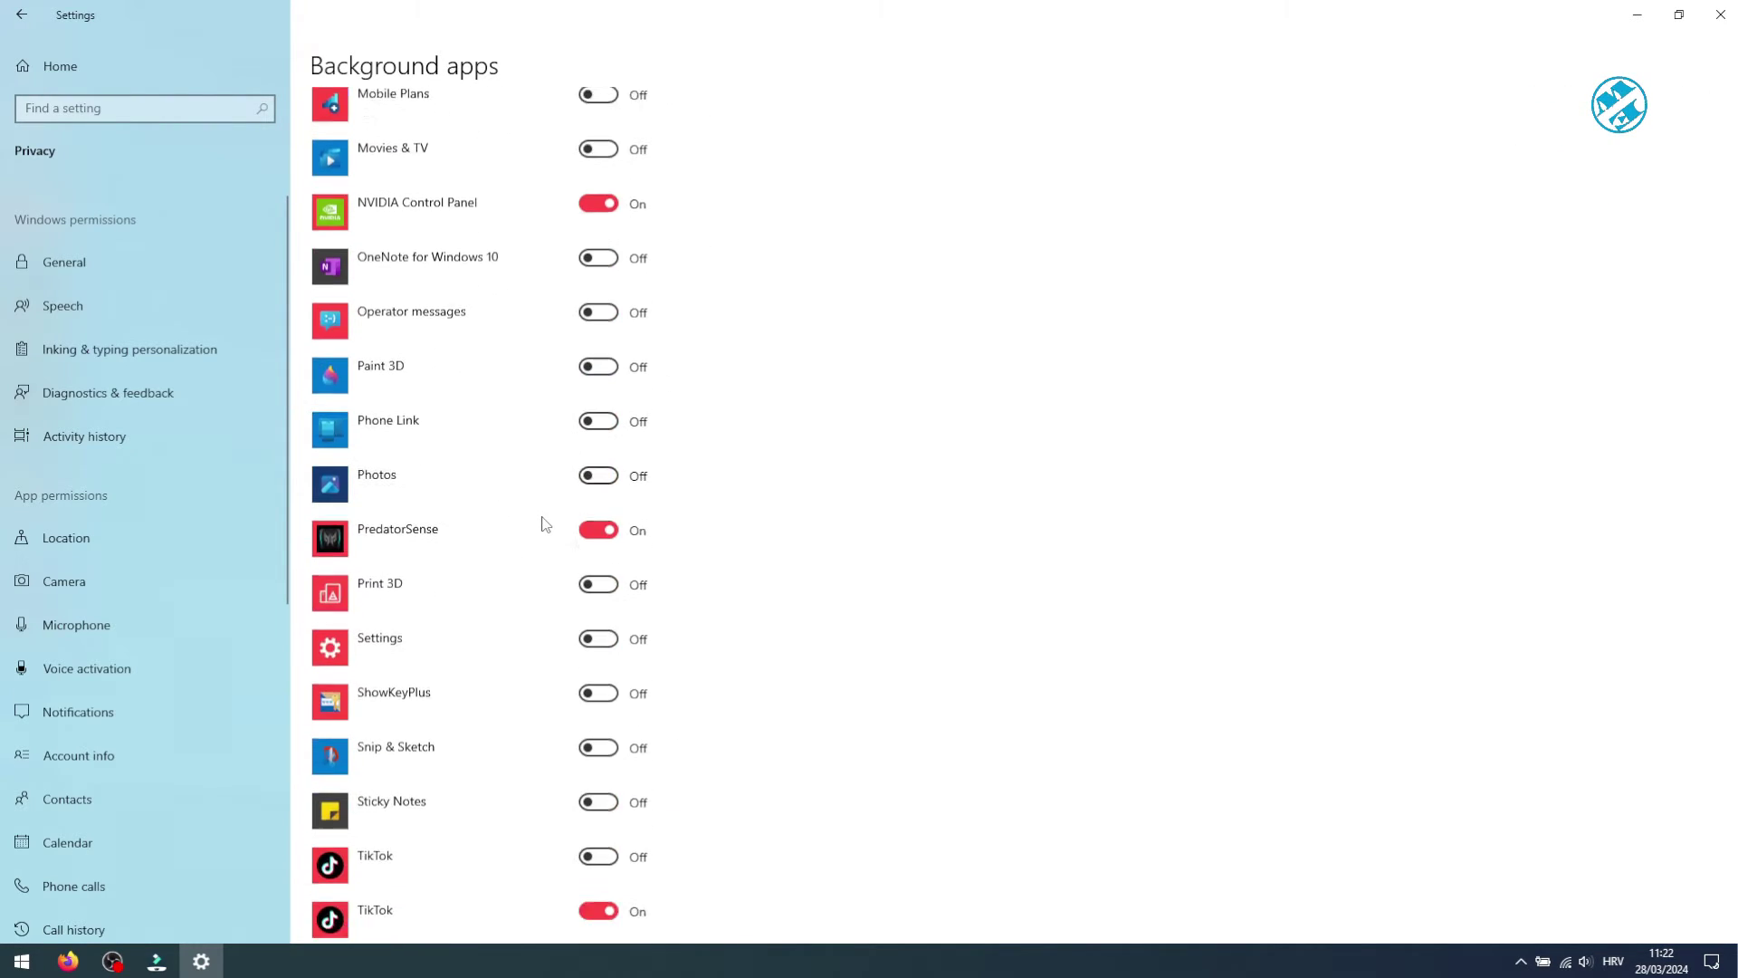
{"action": "scroll", "coordinate": [521, 458], "scroll_direction": "up", "scroll_amount": 7}
{"action": "scroll", "coordinate": [529, 457], "scroll_direction": "up", "scroll_amount": 10}
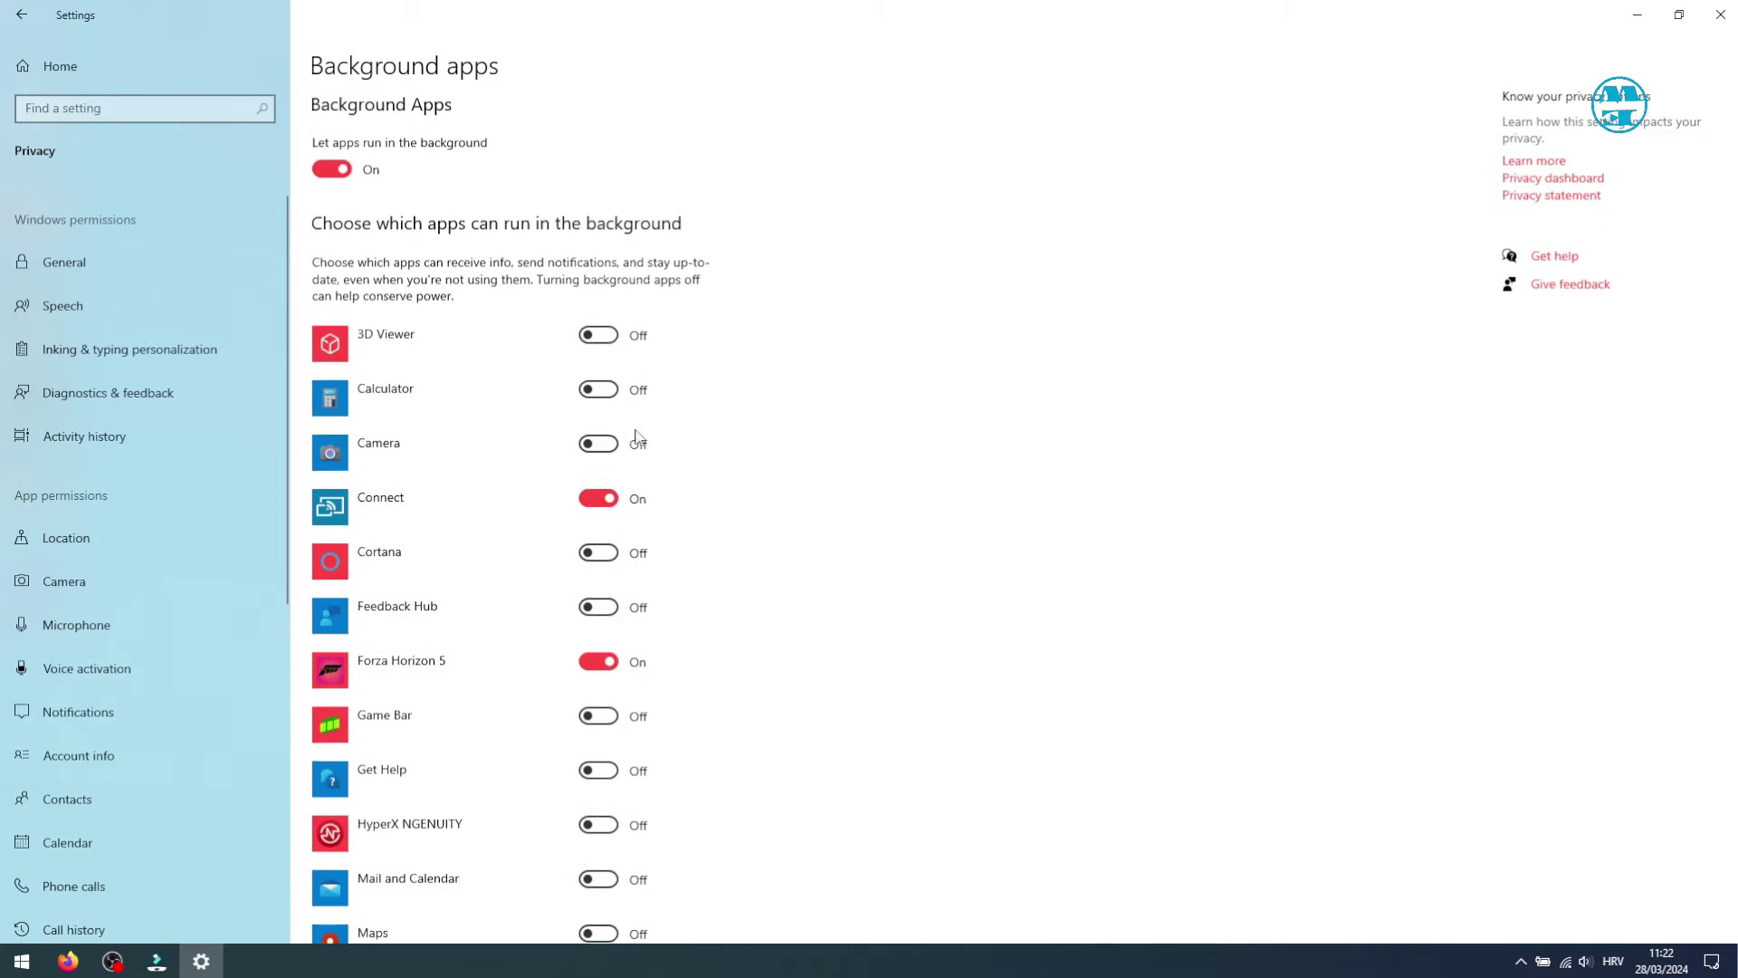
{"action": "left_click", "coordinate": [1719, 18]}
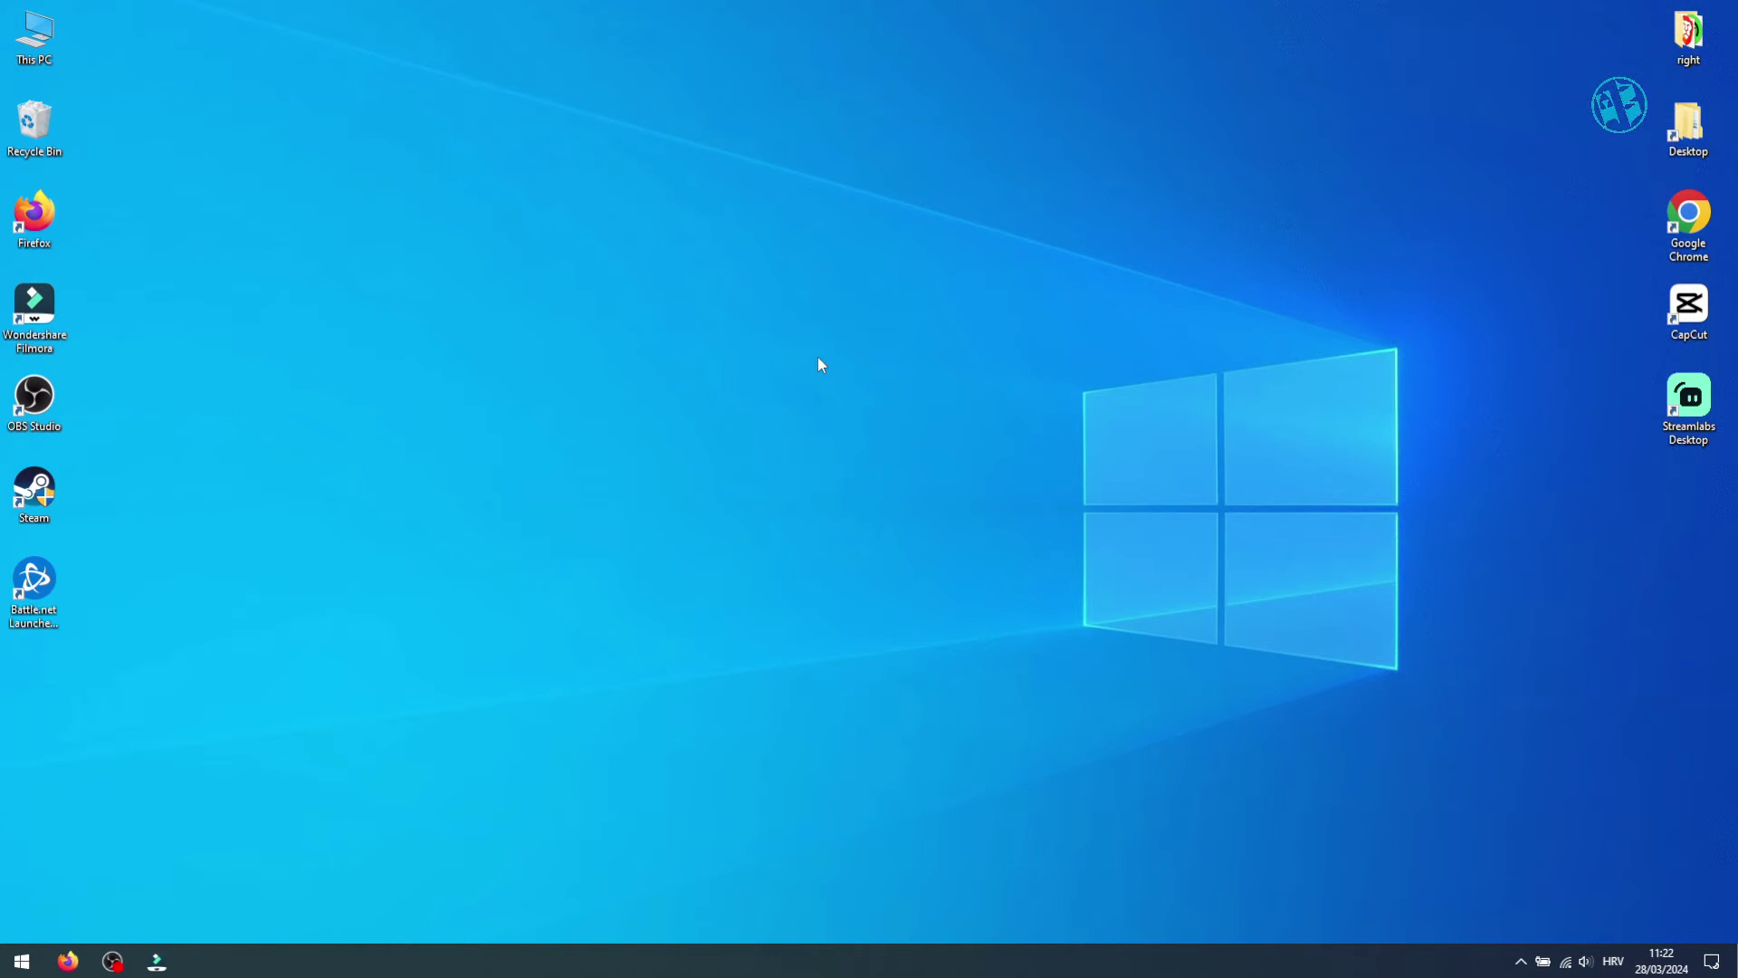